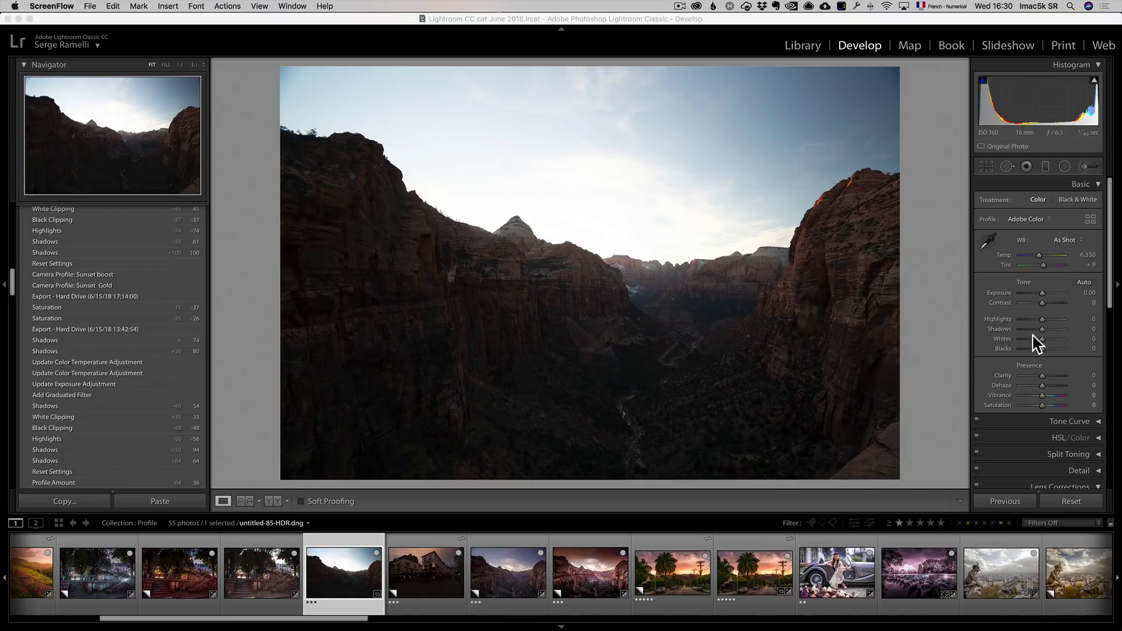
- Set Highlights -100, Shadows +71, Whites +25, Blacks -11, and cool Temp to 5,942
drag(1028, 320, 1039, 349)
alt+click(1039, 349)
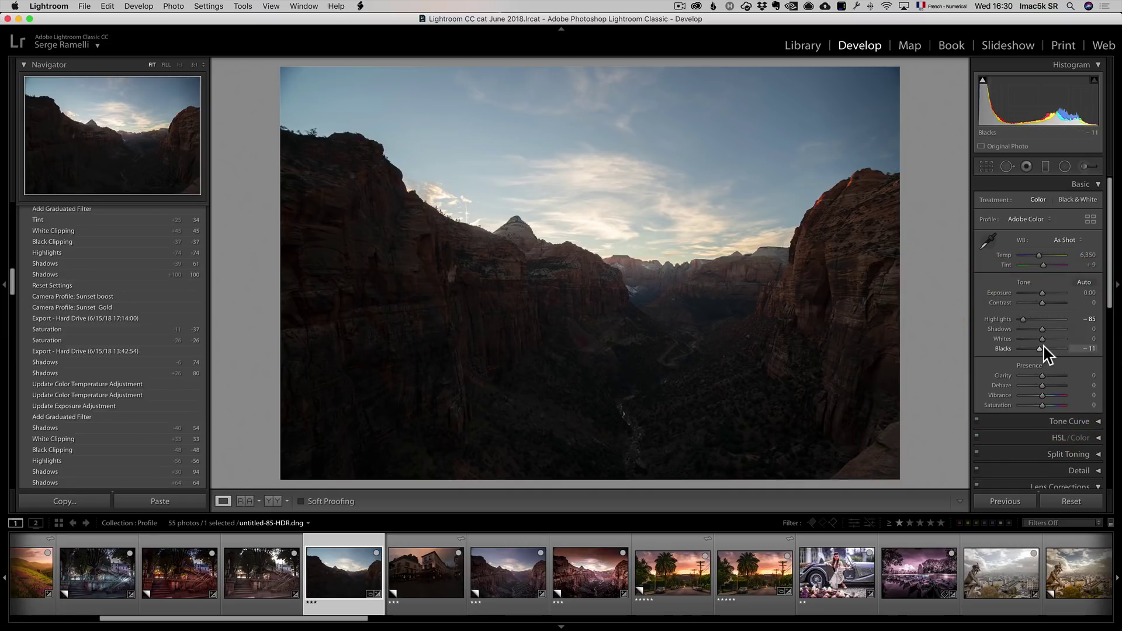
mouse_move(1049, 332)
mouse_down()
mouse_move(1064, 333)
mouse_move(1047, 341)
mouse_up()
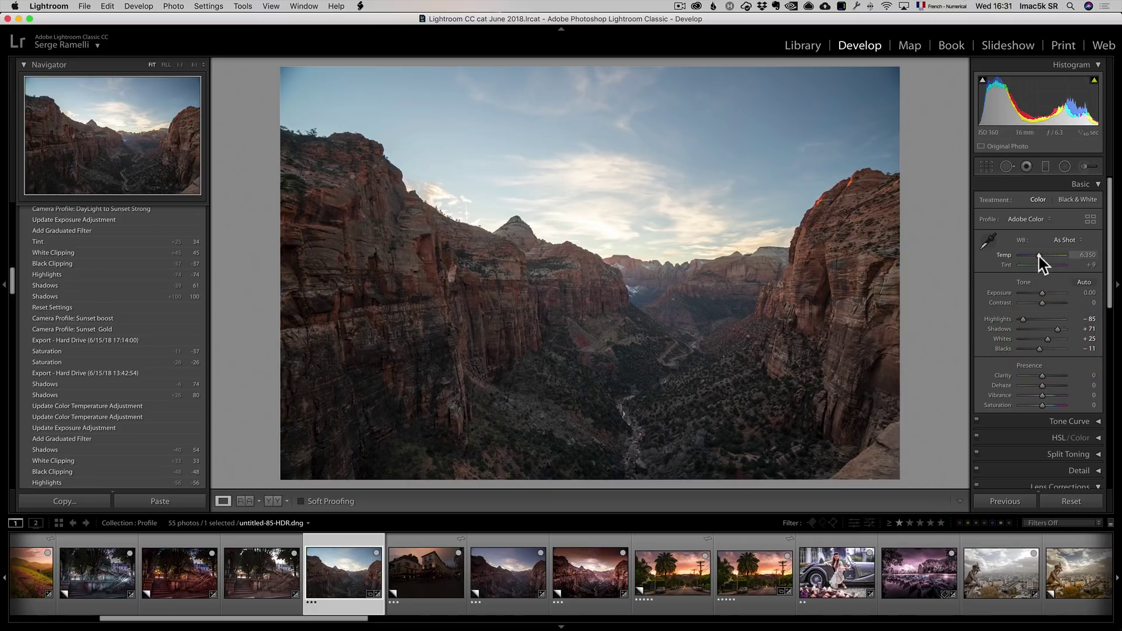
drag(1038, 255, 1045, 266)
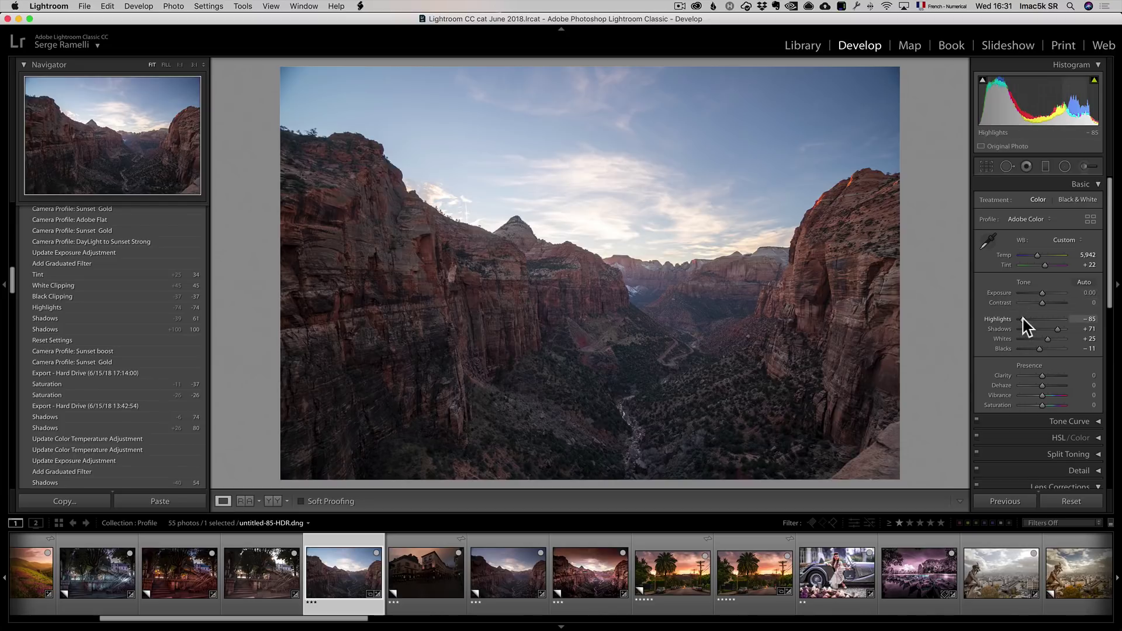
drag(1022, 320, 1015, 318)
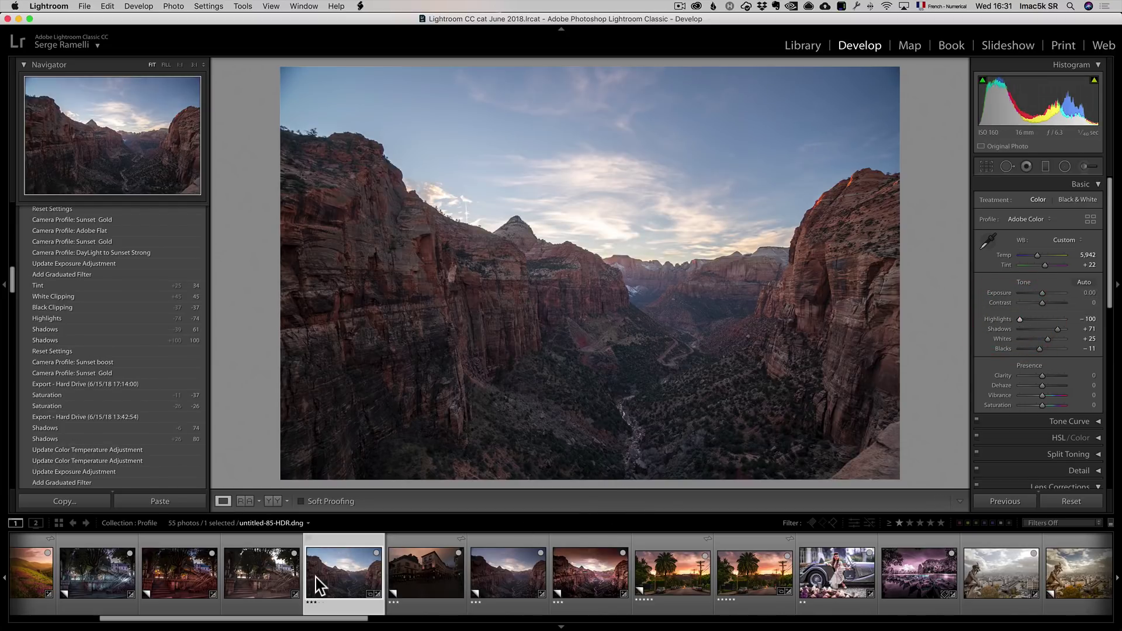
- Export the canyon photo to Aurora HDR 2018 using .TIFF with Lightroom adjusters
right_click(324, 565)
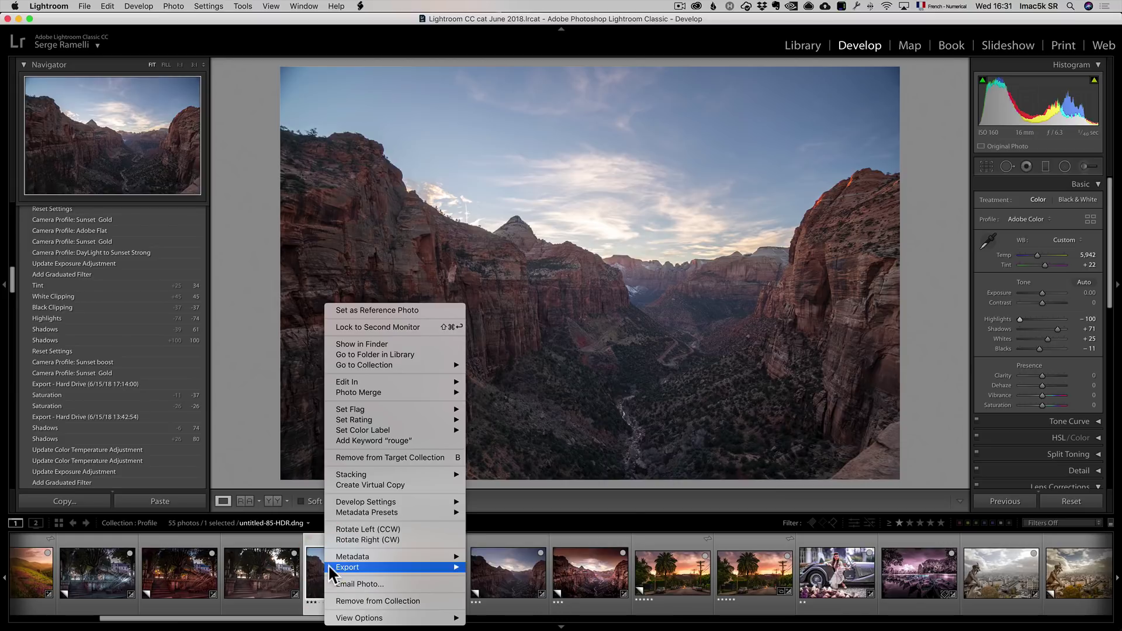
mouse_move(332, 566)
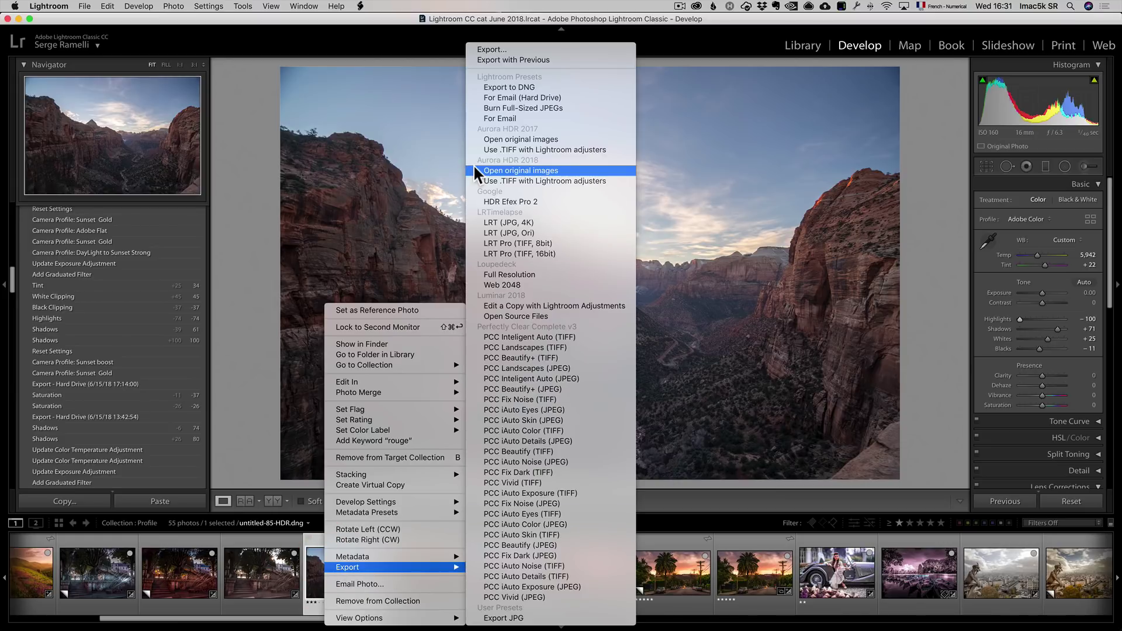
click(535, 180)
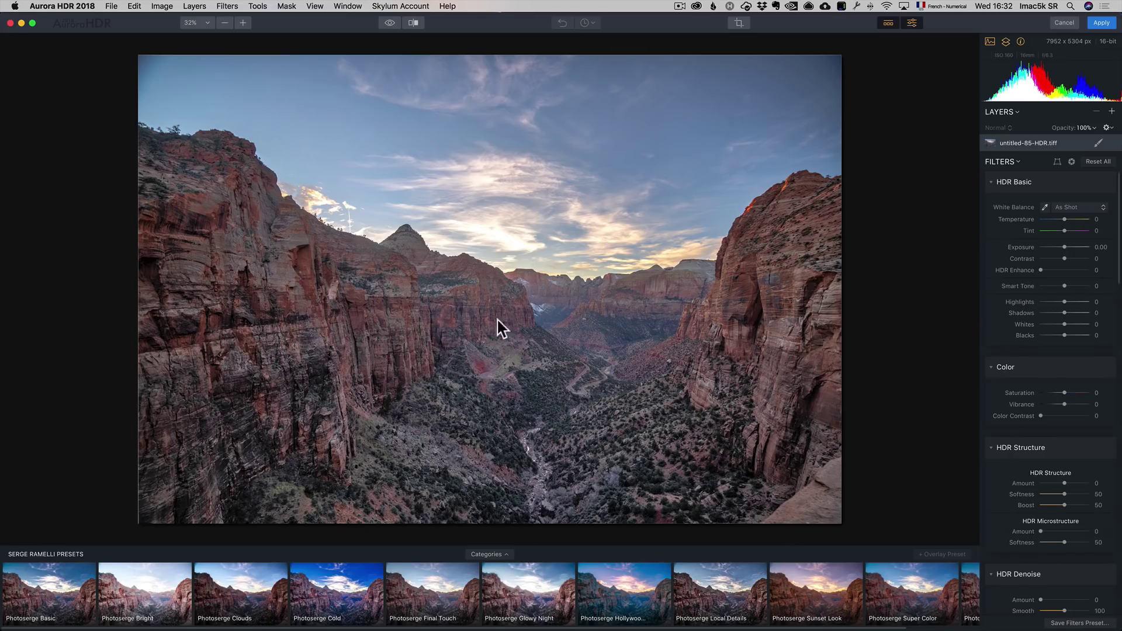
- Compare presets, settle on Photoserge Basic, and lower HDR Basic Highlights from -57 to -85
drag(389, 24, 388, 27)
click(480, 555)
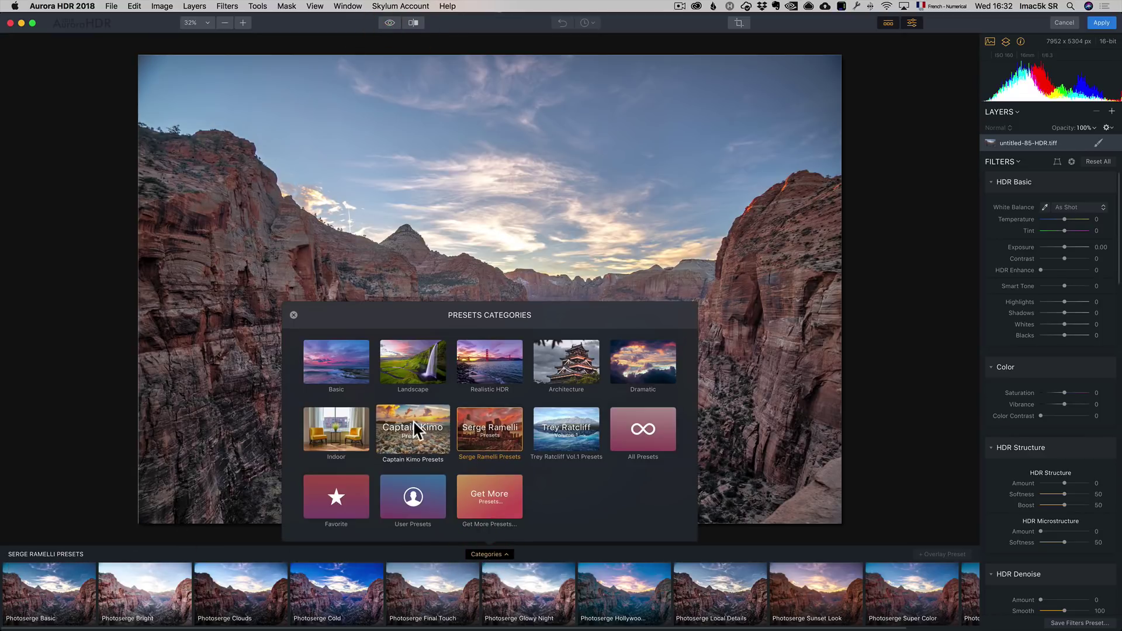
click(482, 435)
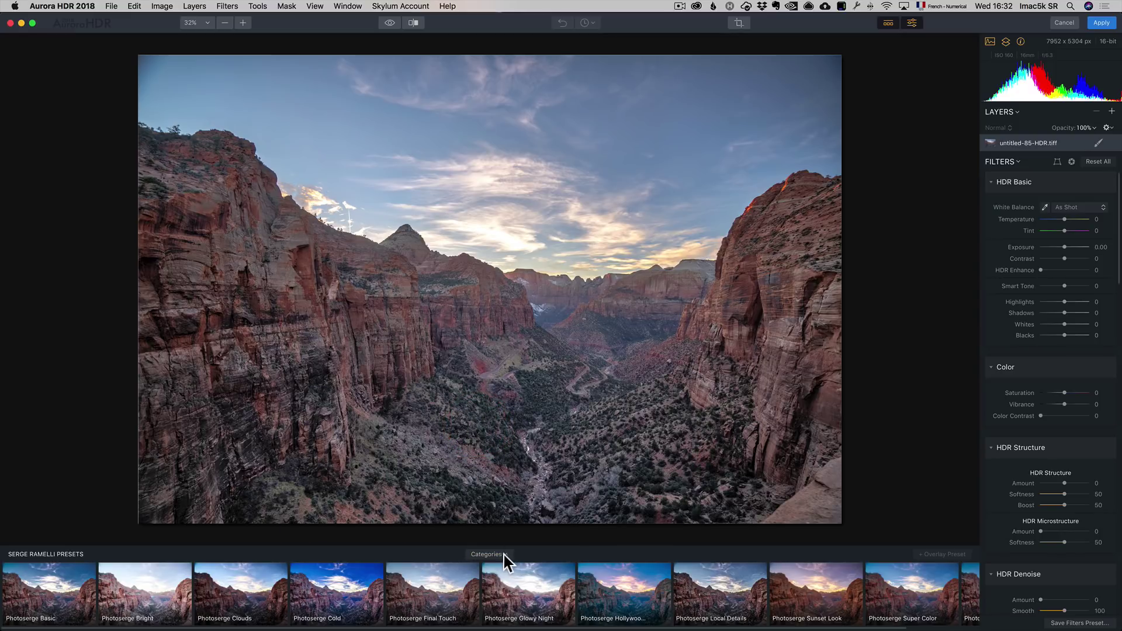
click(62, 596)
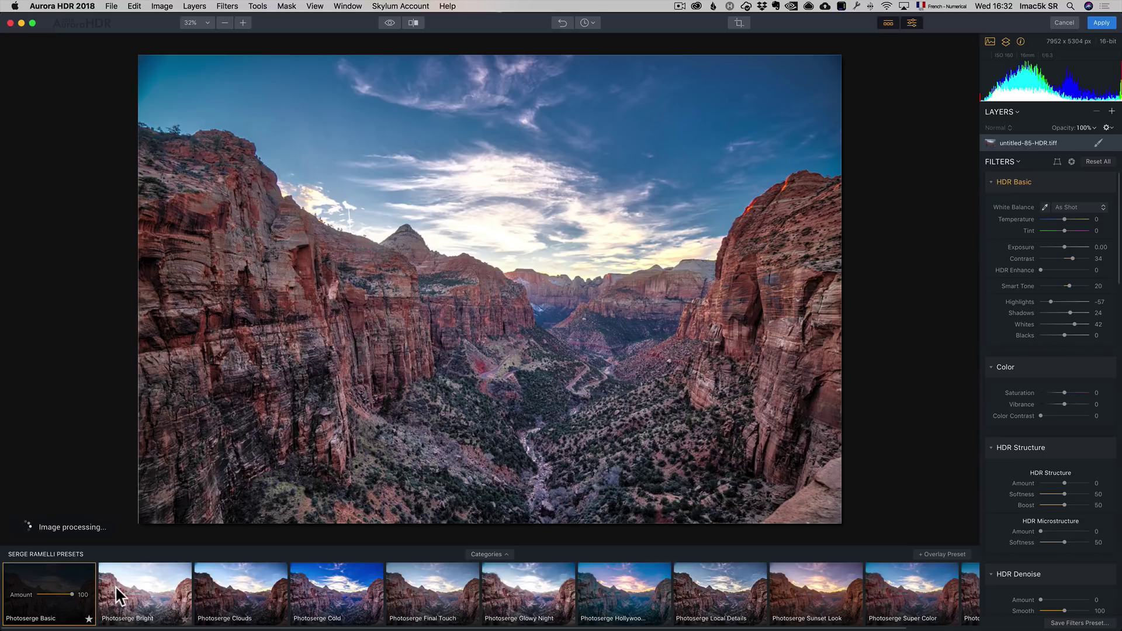
click(241, 594)
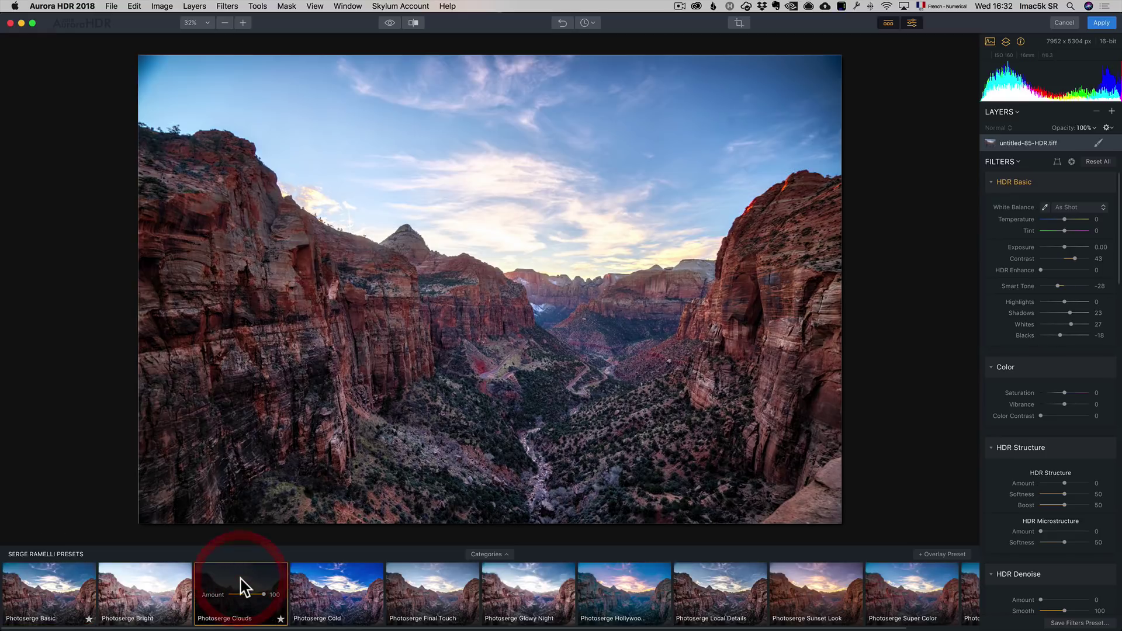
click(27, 593)
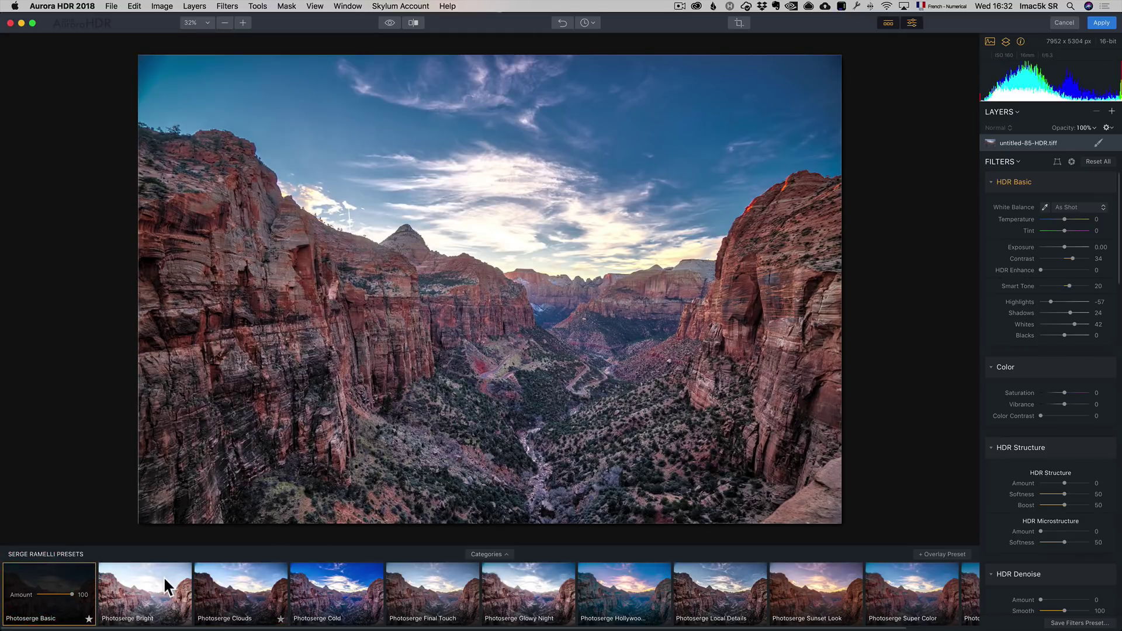
click(161, 582)
click(61, 589)
drag(1050, 302, 1043, 302)
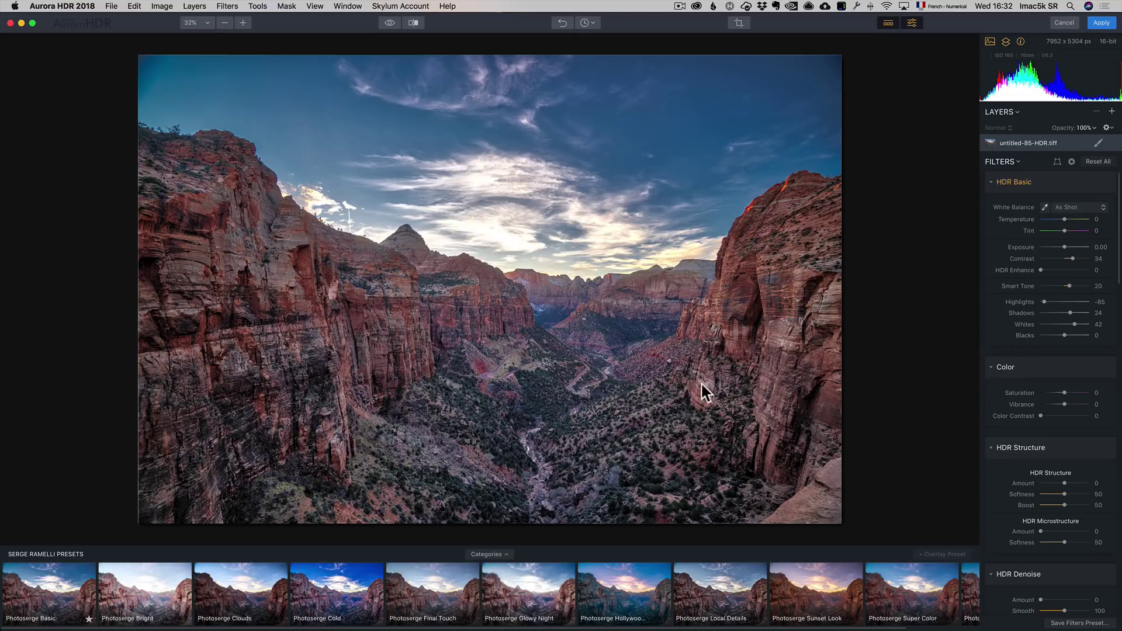
- Add Adjustment Layer 1 with the Photoserge Local Details preset at 100
click(1111, 111)
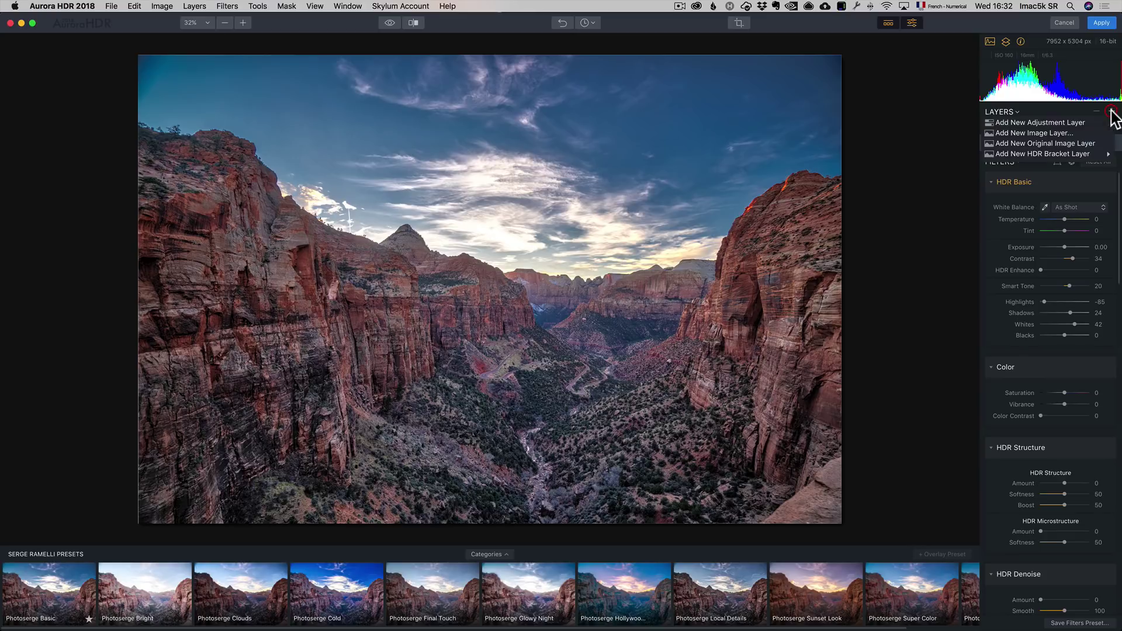
click(1034, 123)
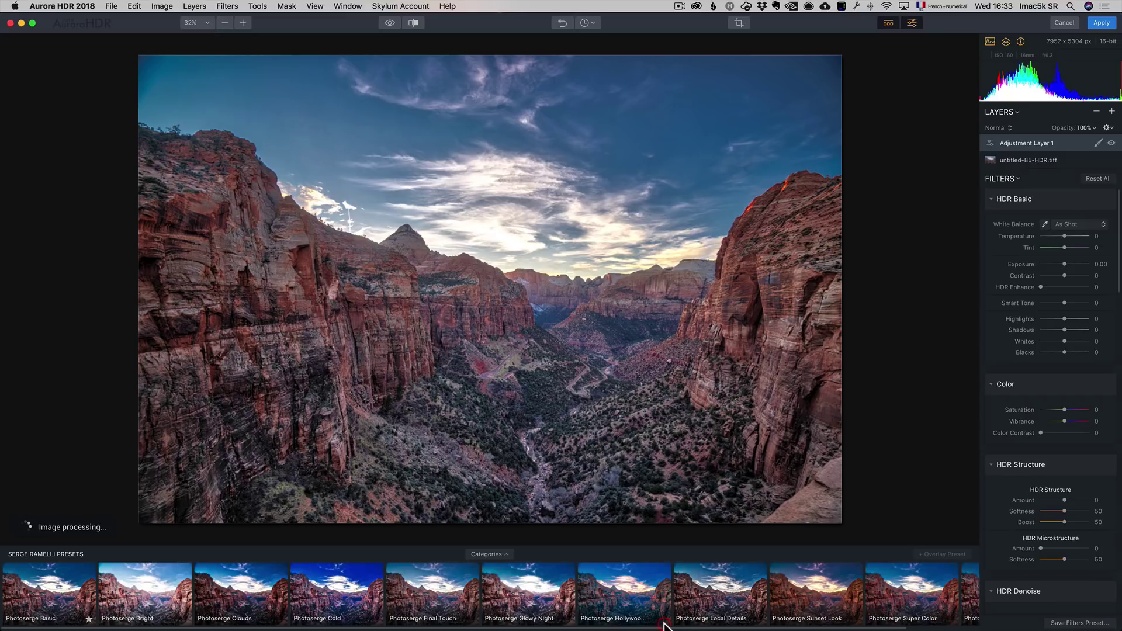
click(719, 604)
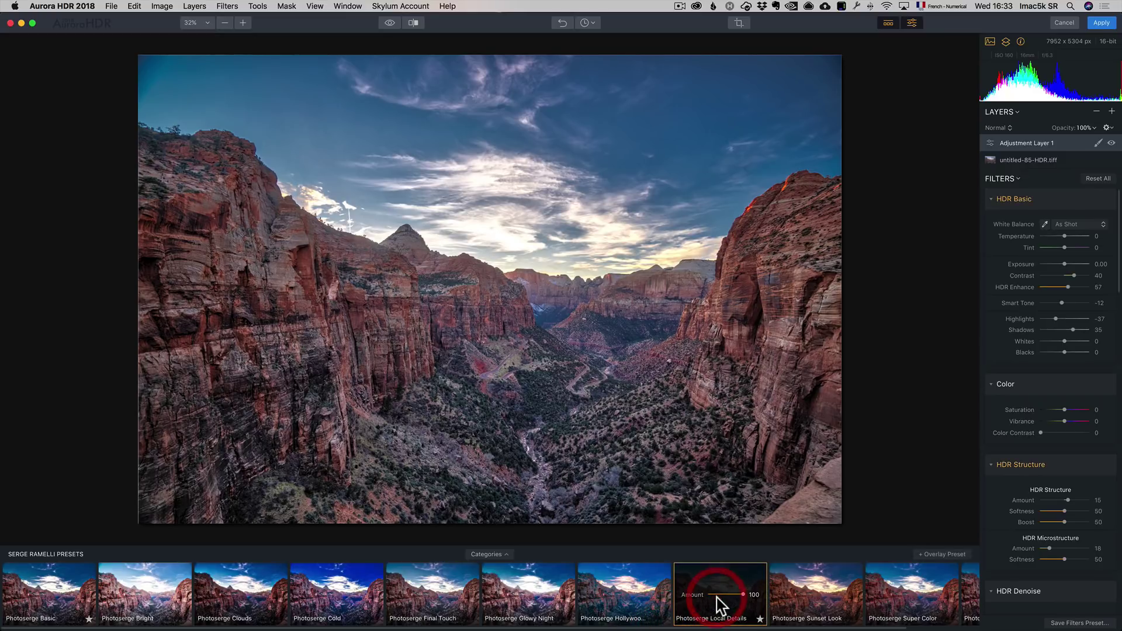
click(710, 577)
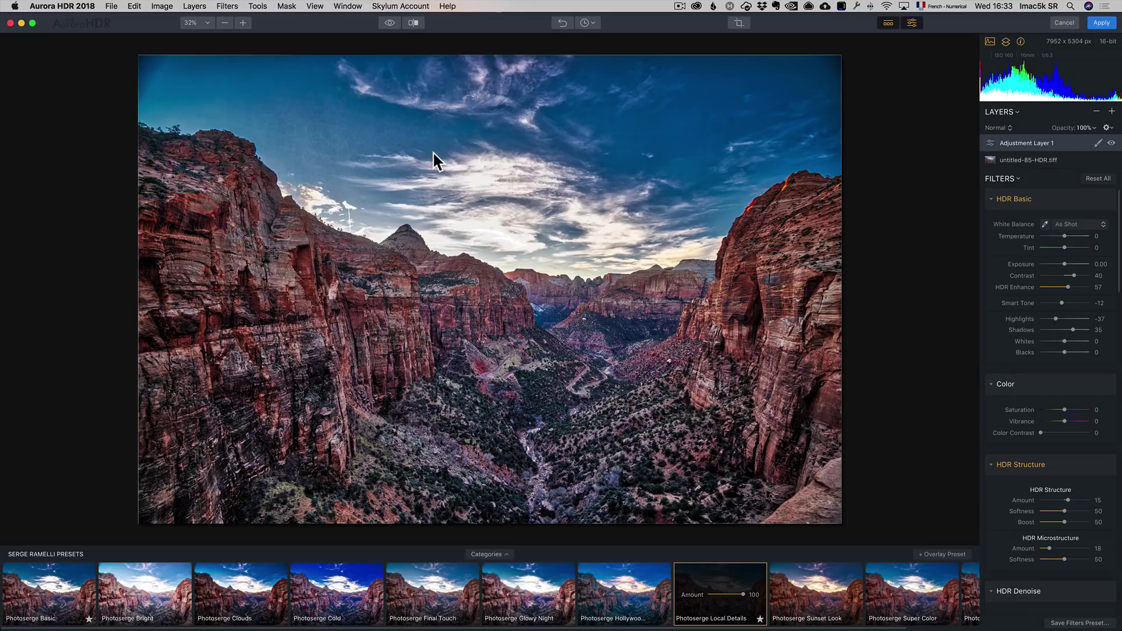
click(1097, 143)
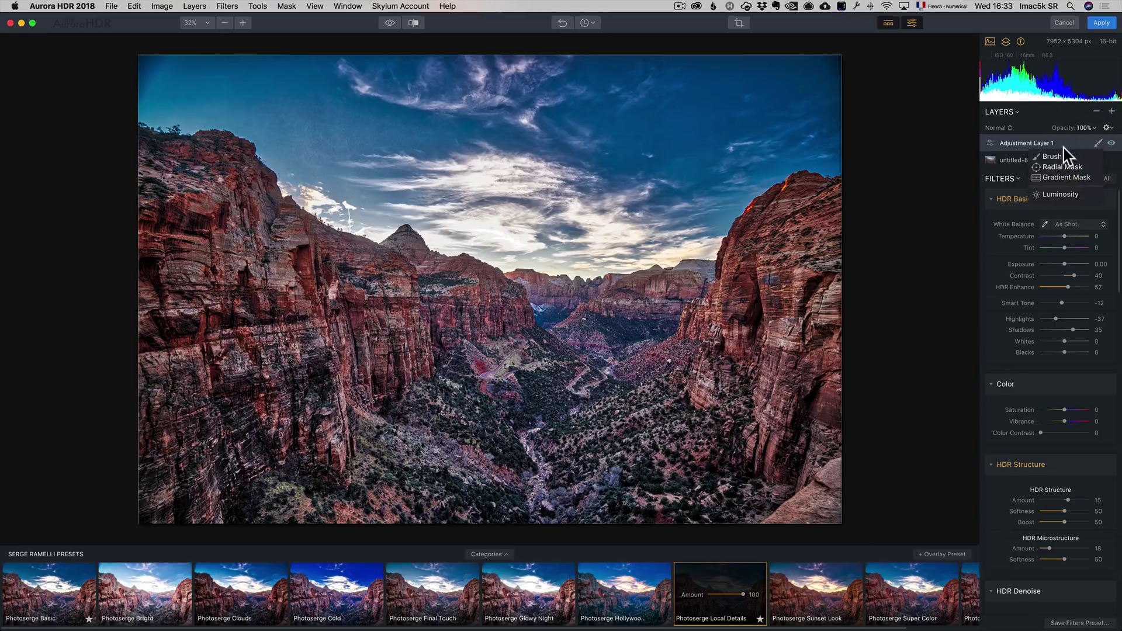
- Paint the Local Details layer mask over both cliffs and the canyon, then toggle the layer to compare
click(1075, 154)
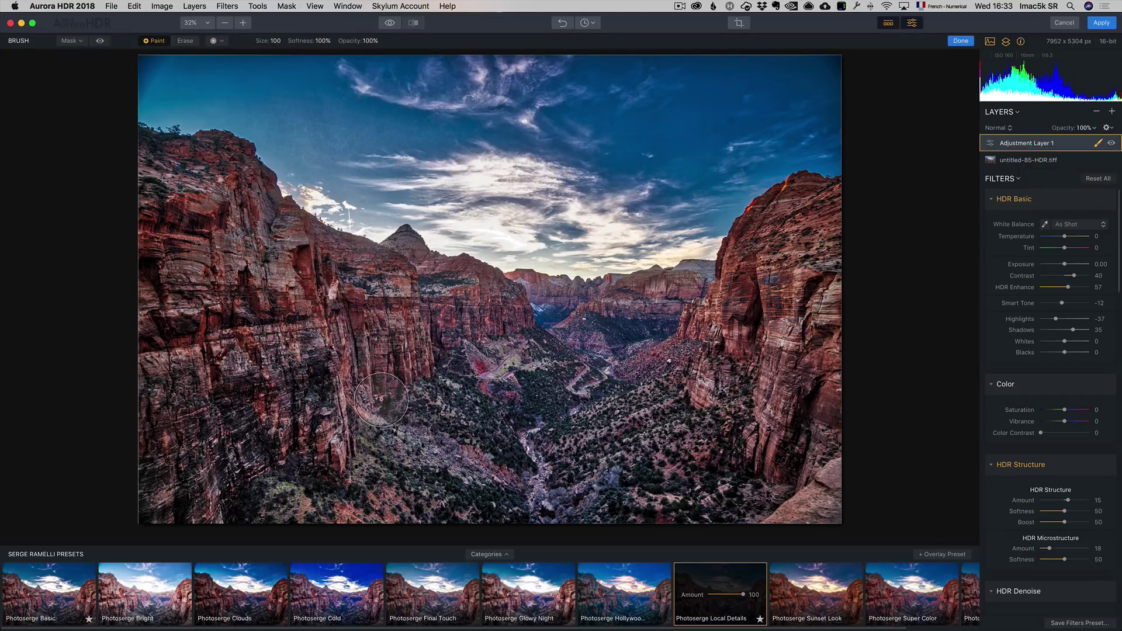
click(240, 282)
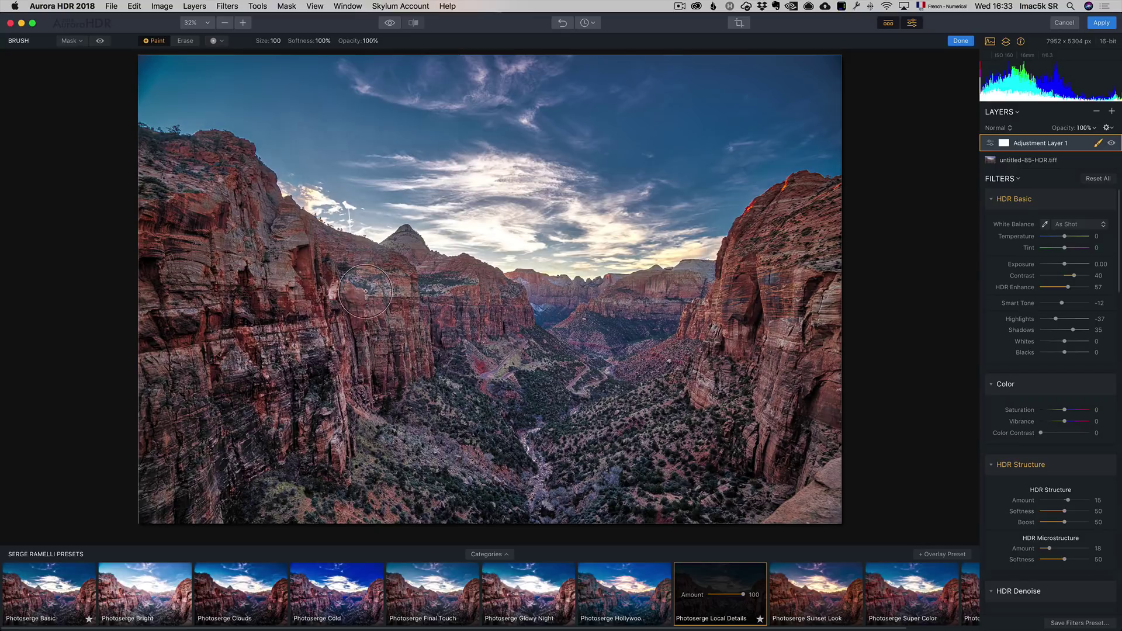
mouse_move(366, 297)
mouse_down()
mouse_move(459, 390)
mouse_move(500, 359)
mouse_move(537, 410)
mouse_move(619, 403)
mouse_up()
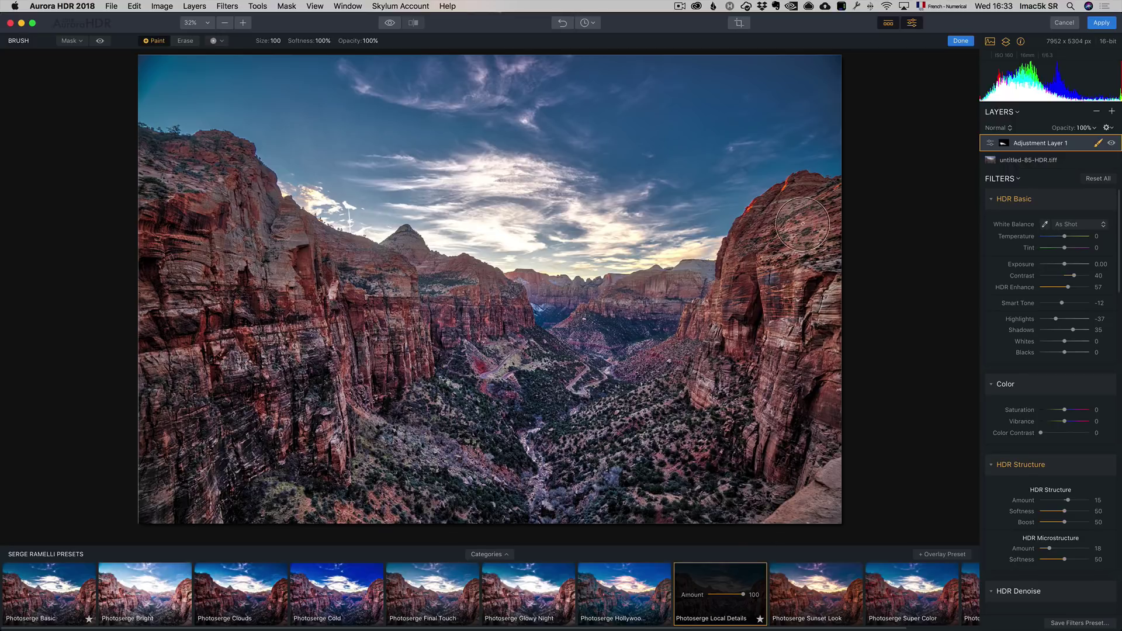
mouse_move(325, 271)
mouse_down()
mouse_move(219, 212)
mouse_move(187, 347)
mouse_move(640, 454)
mouse_move(851, 302)
mouse_up()
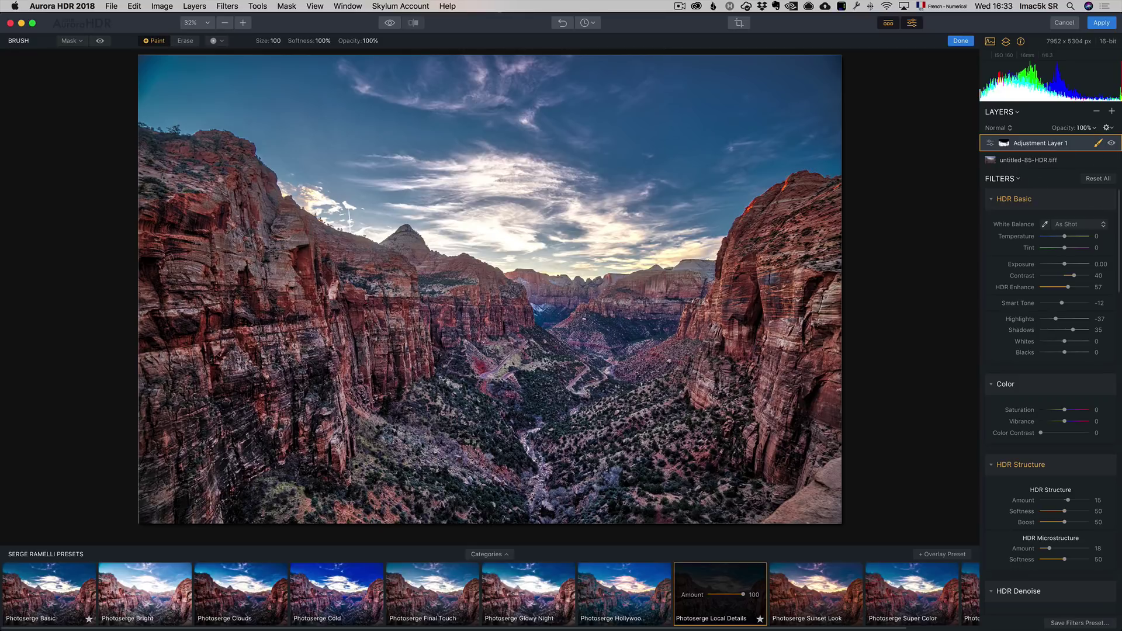
click(1110, 143)
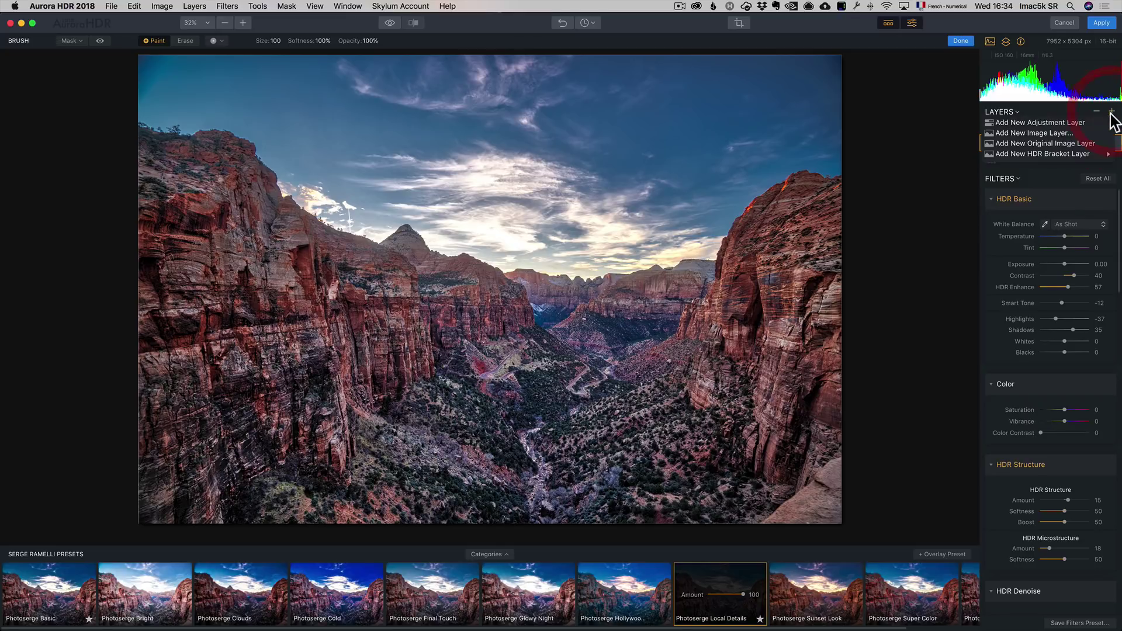
- Add Adjustment Layer 2 carrying the Photoserge Sunset Look preset at 100
click(1103, 123)
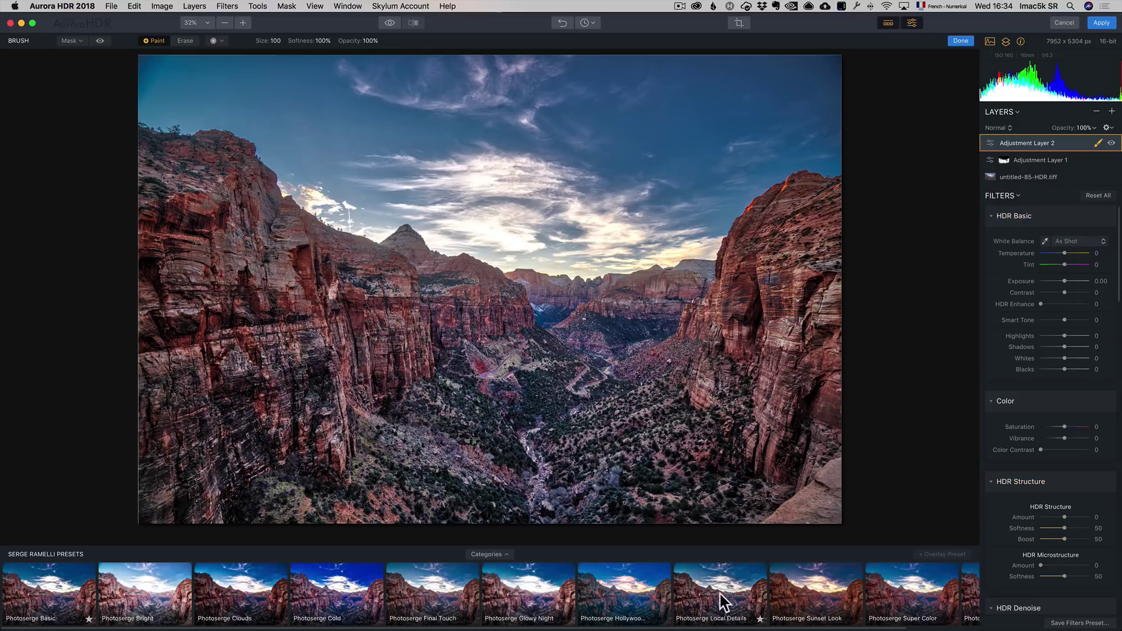
click(818, 581)
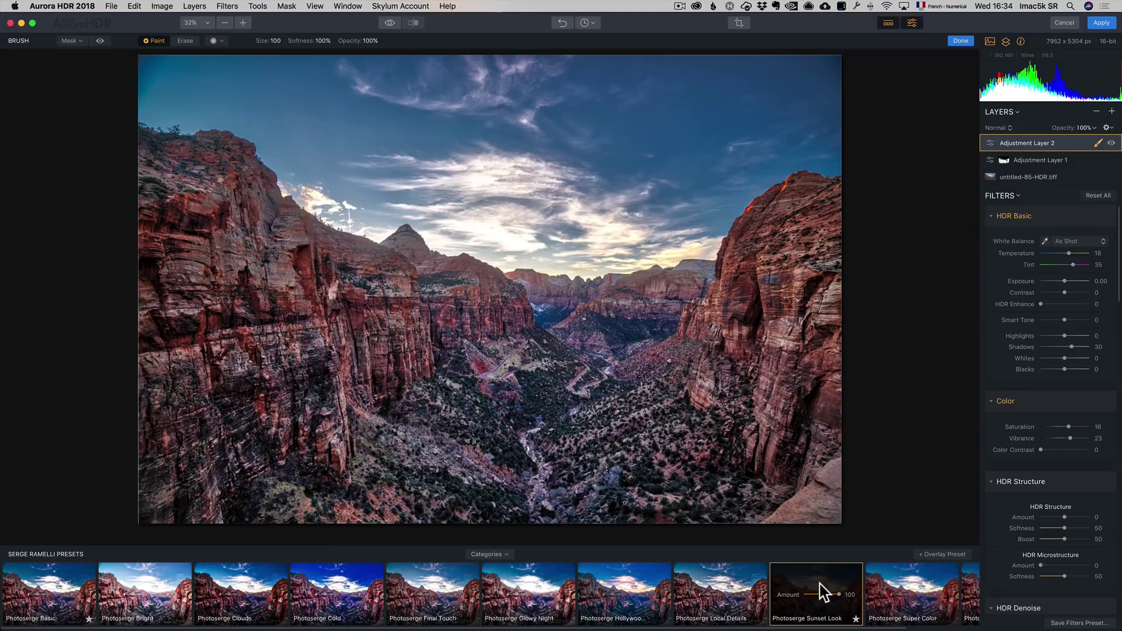
click(823, 592)
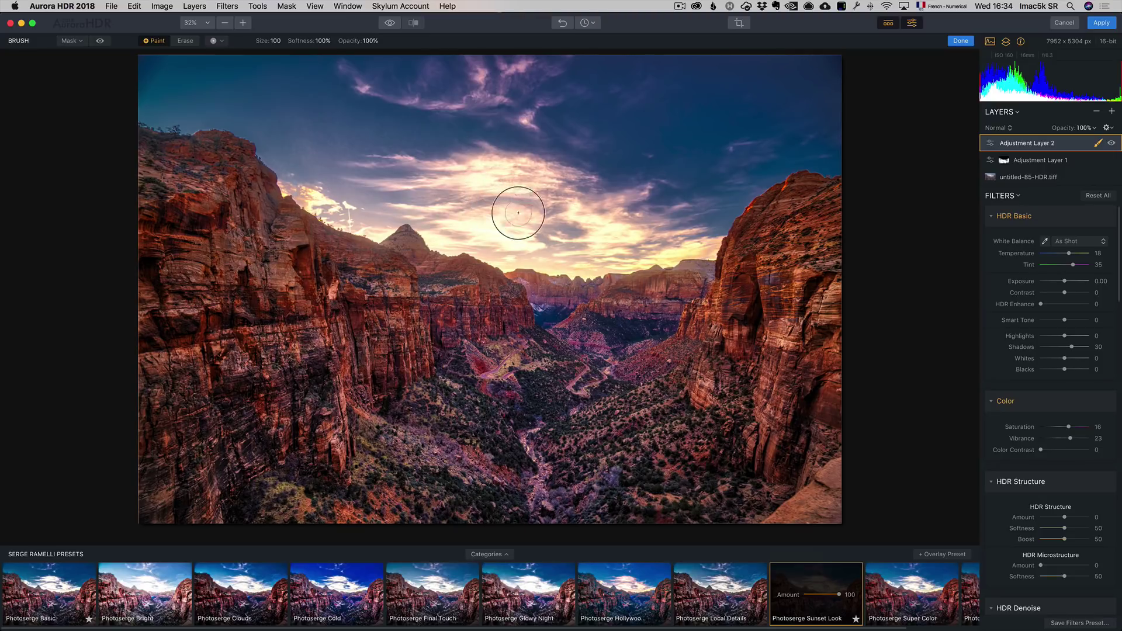
- Erase Adjustment Layer 2 from the upper sky with a size 284, 30% opacity brush
click(1098, 144)
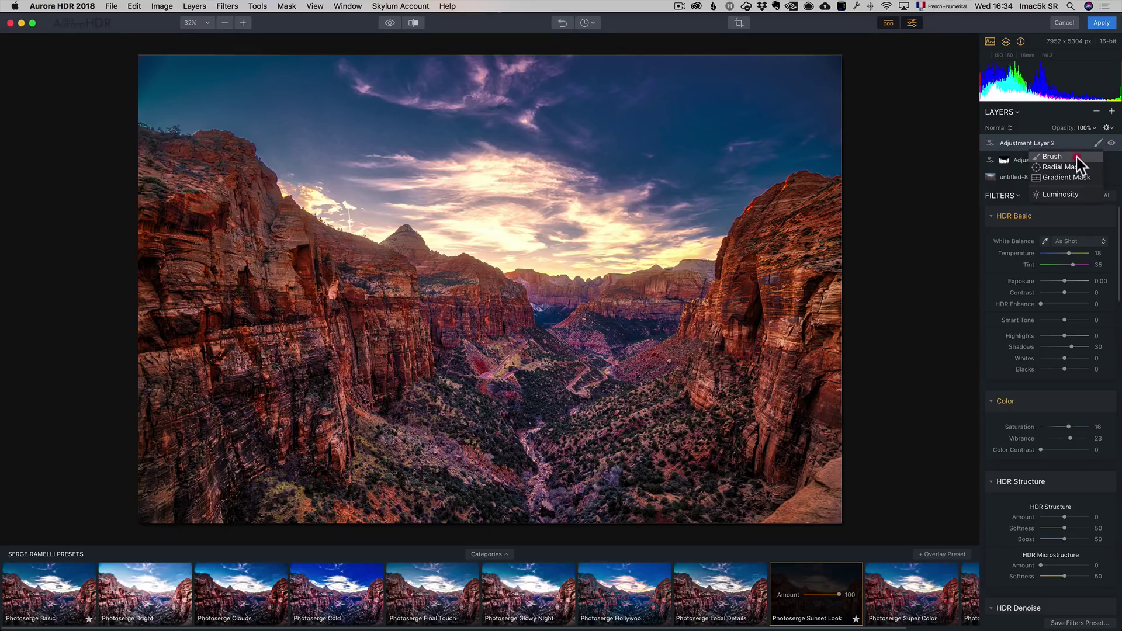
click(1077, 157)
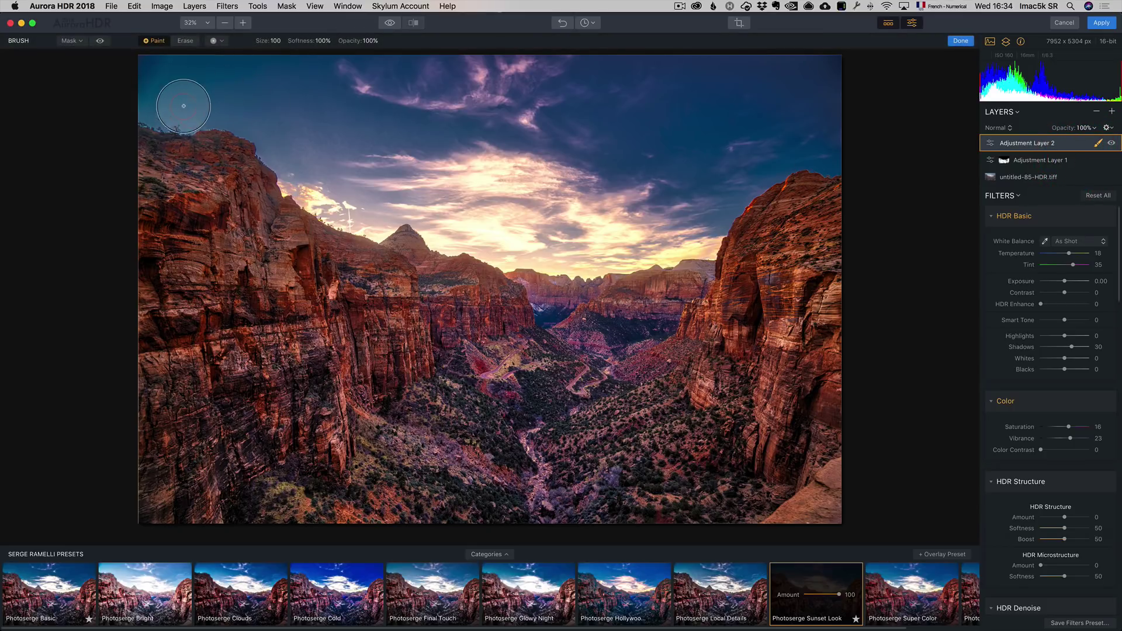
click(186, 41)
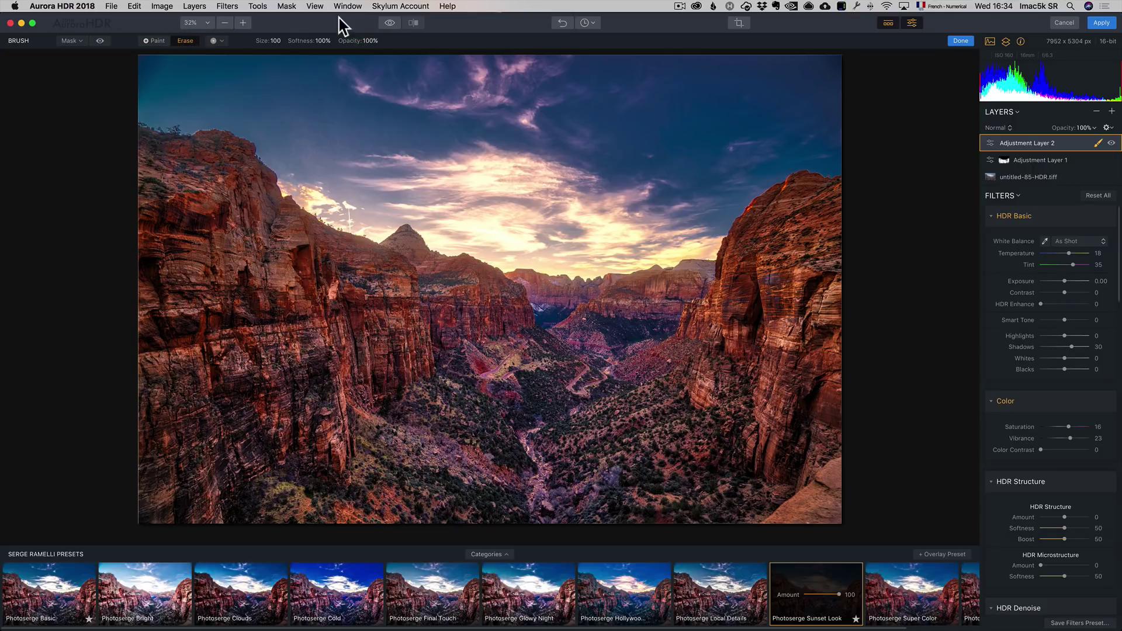
drag(281, 42, 298, 51)
drag(378, 45, 338, 51)
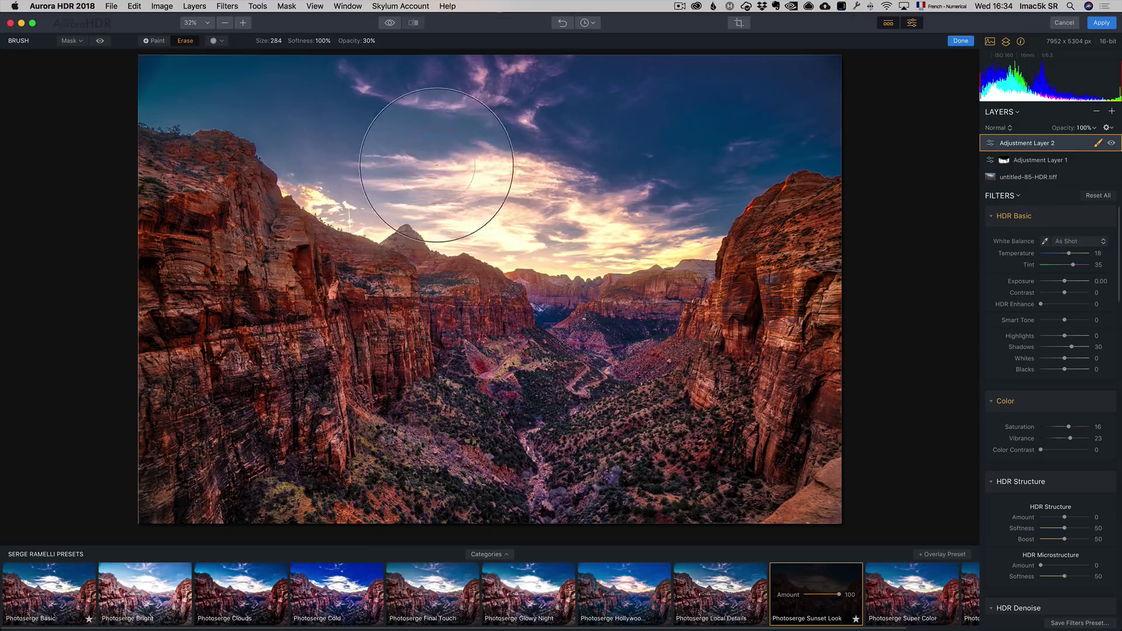
mouse_move(538, 200)
mouse_down()
mouse_move(621, 164)
mouse_move(674, 179)
mouse_up()
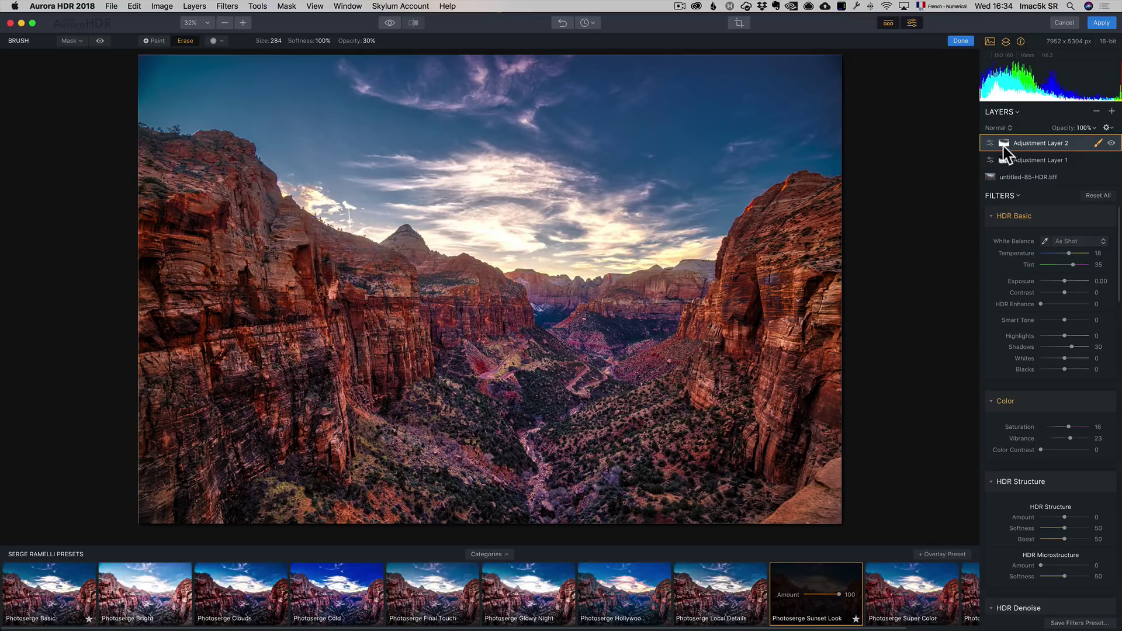
- Compare the layer on/off and before/after, then apply the edit back to Lightroom
click(1111, 144)
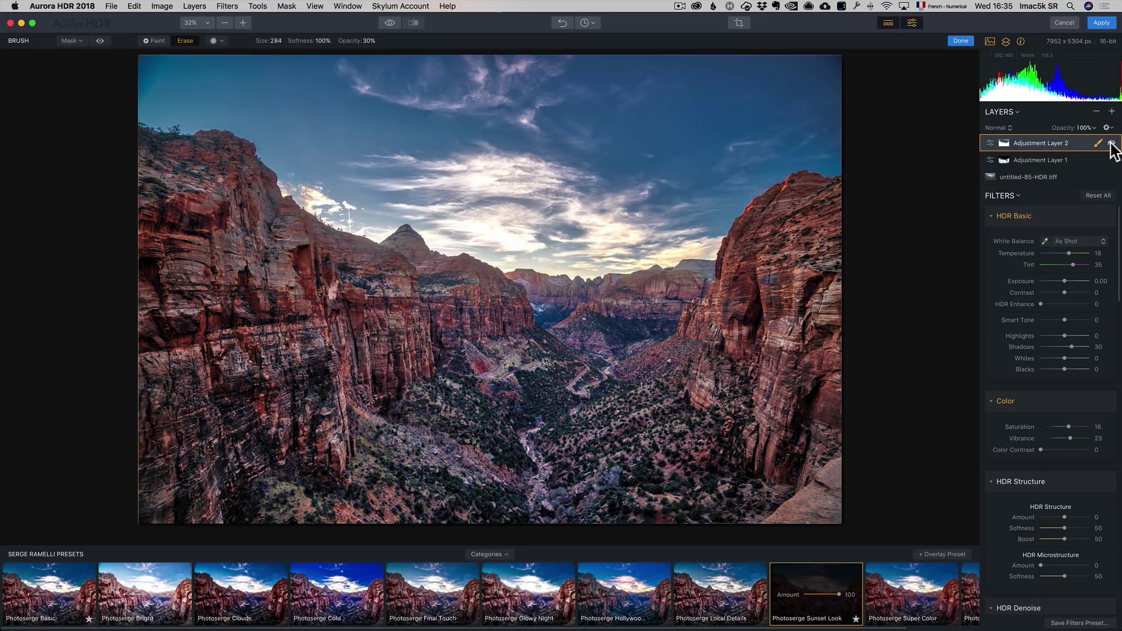
click(1111, 145)
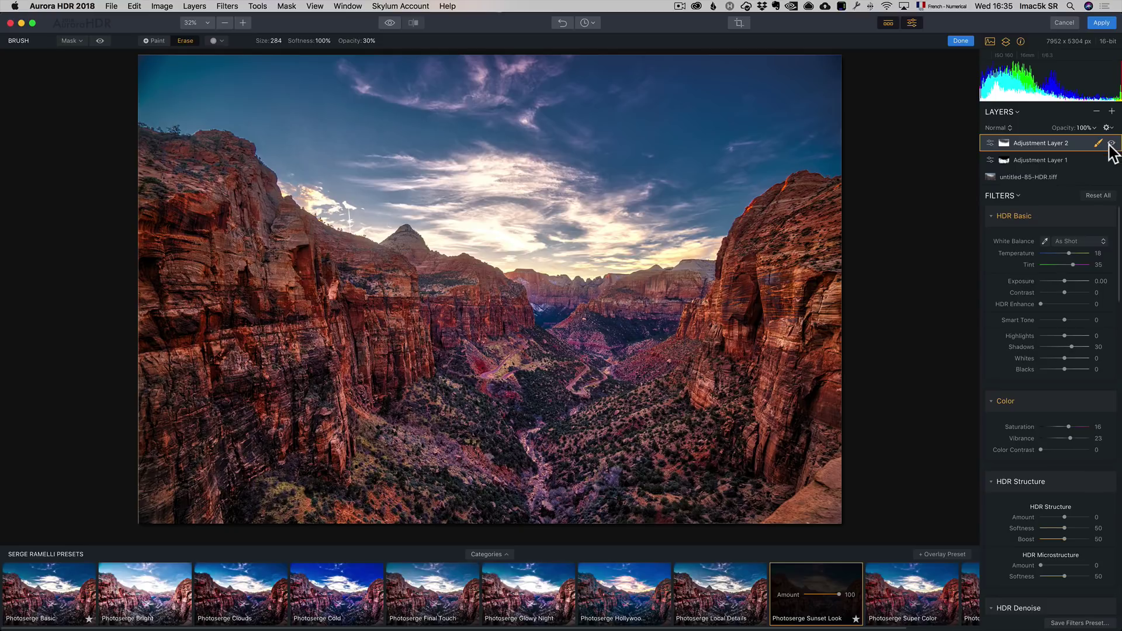
click(394, 21)
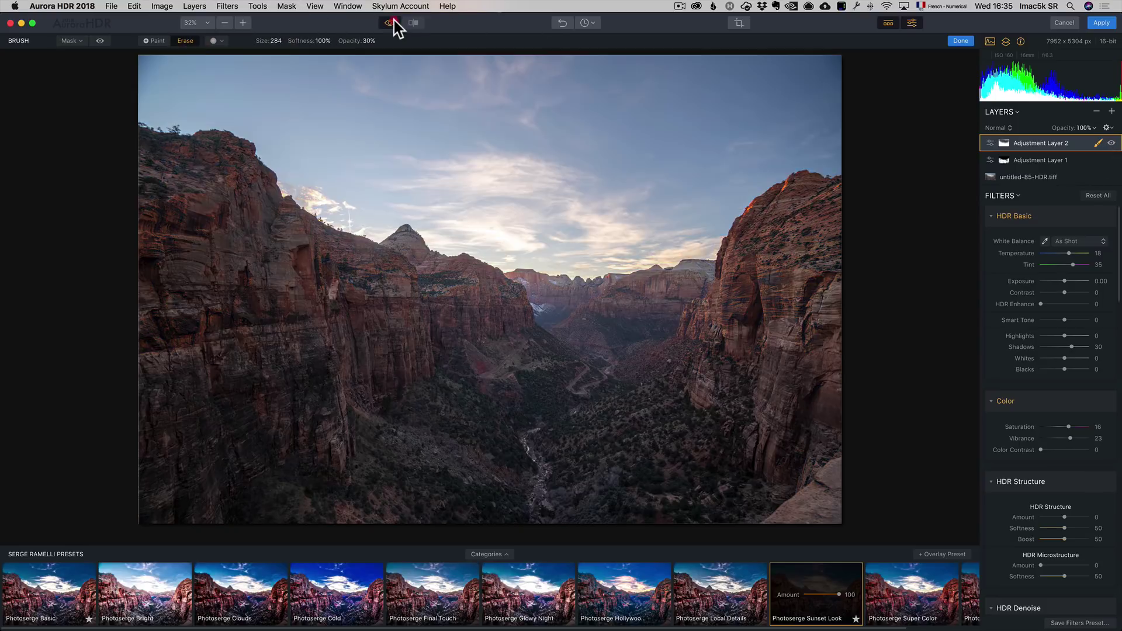
click(393, 21)
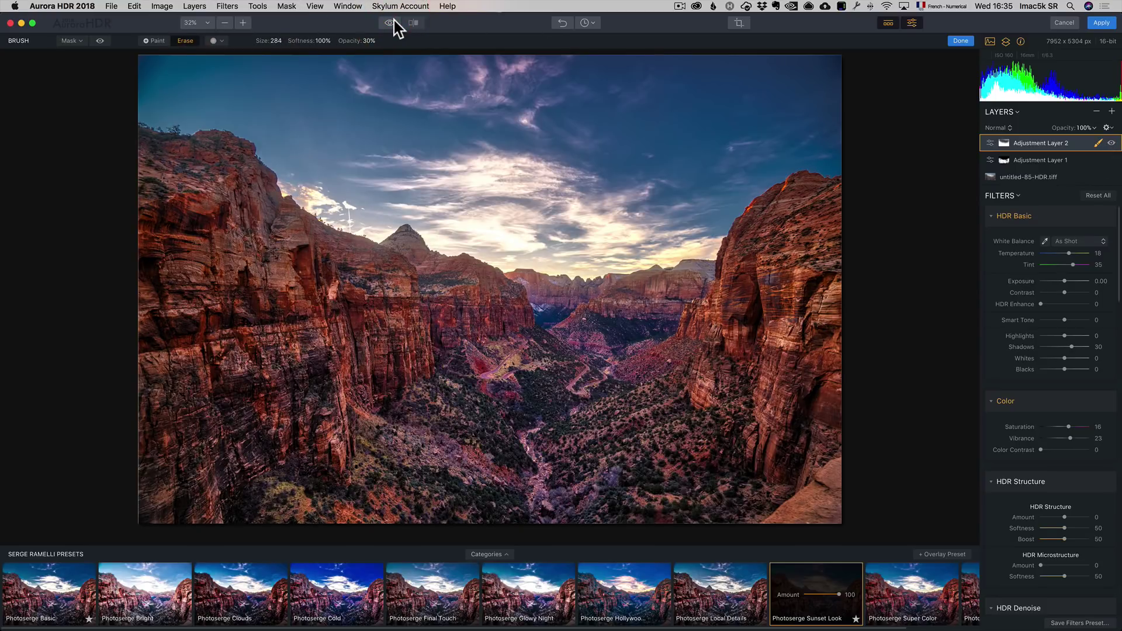
click(1102, 23)
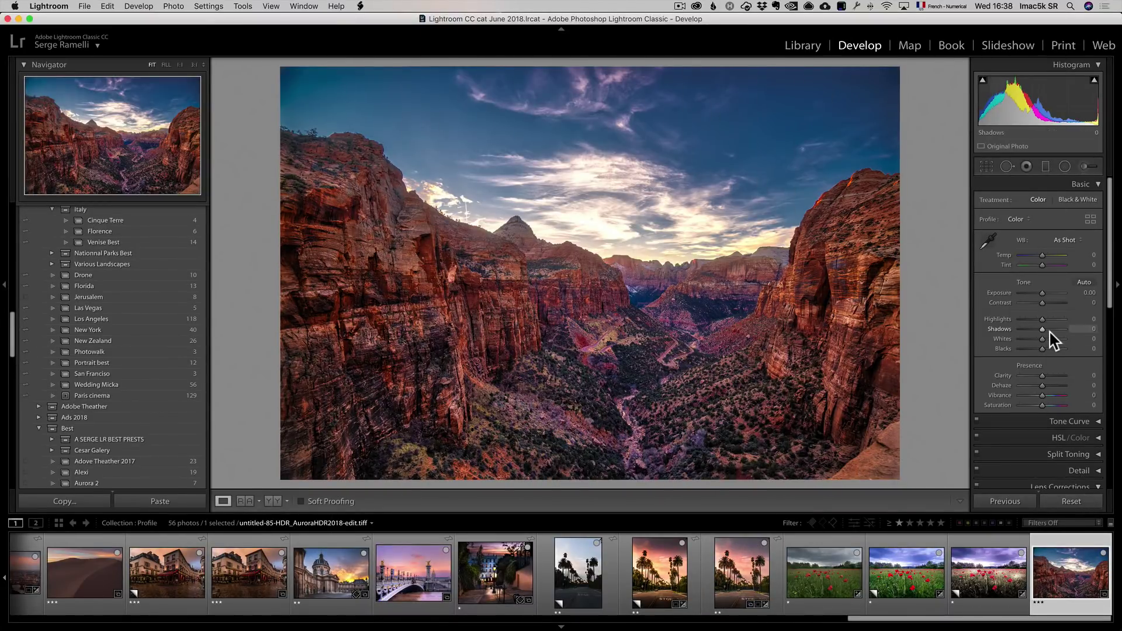
- Set Contrast to +55, lower Vibrance, and reset Clarity to 0
click(1054, 303)
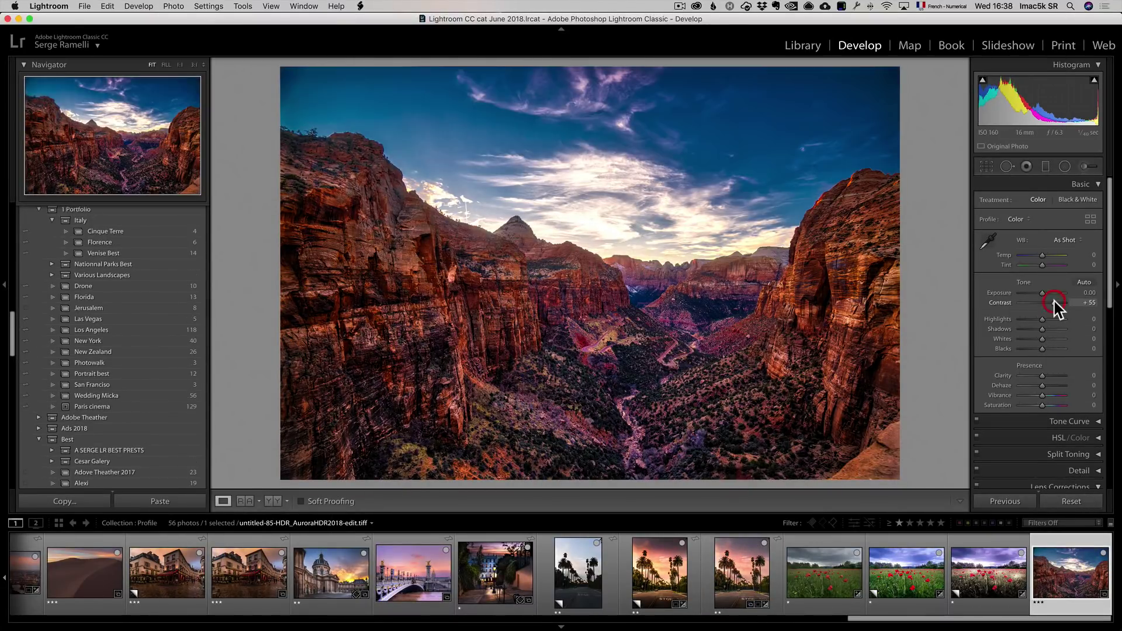
drag(1039, 397, 1036, 396)
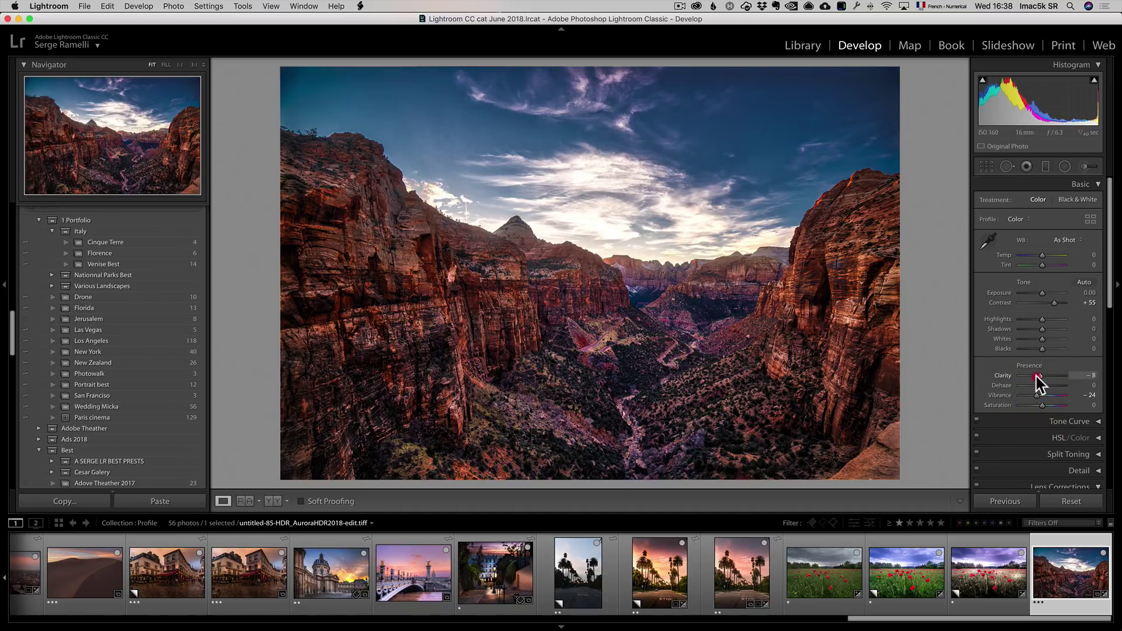
double_click(1040, 377)
- Enable lens profile corrections with Sony as the lens make
scroll(1108, 303, down, 5)
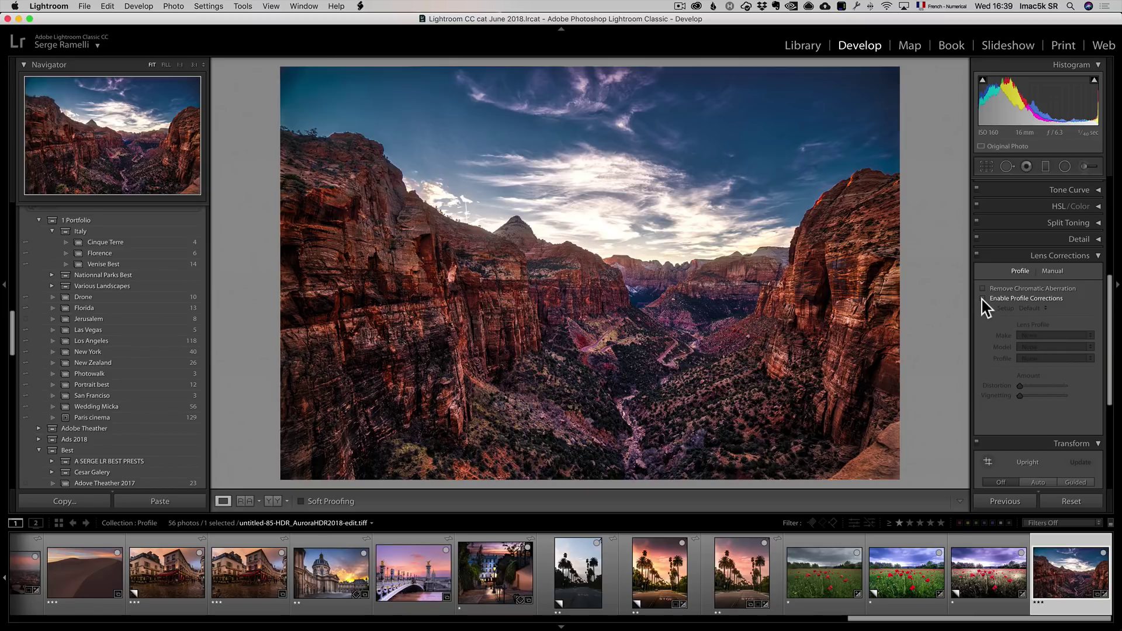
click(982, 298)
click(1042, 337)
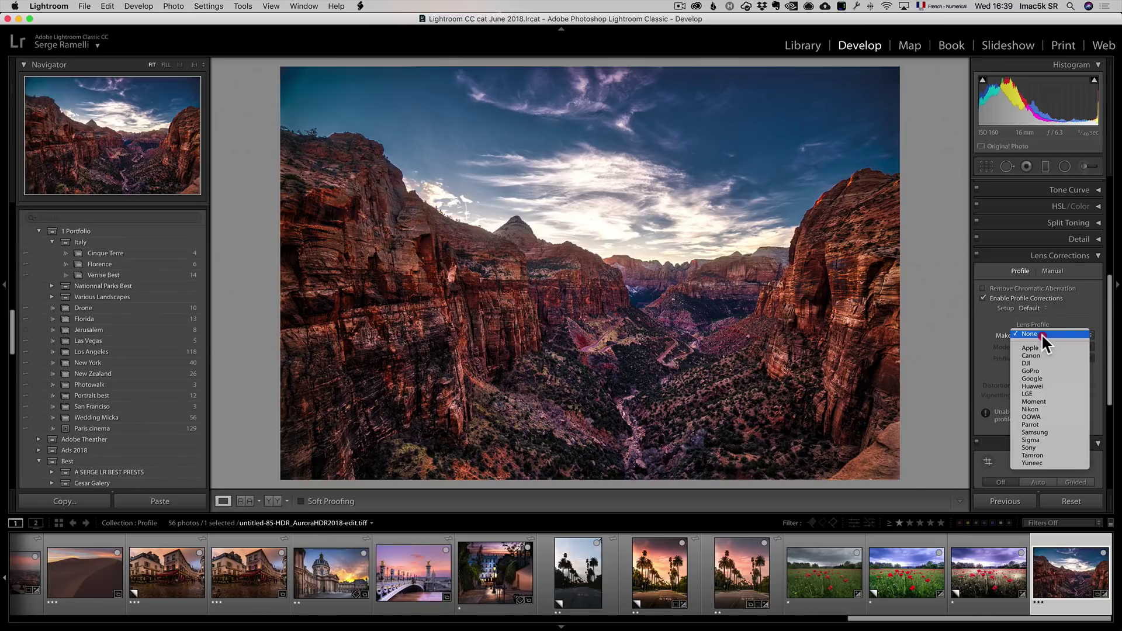
click(1053, 448)
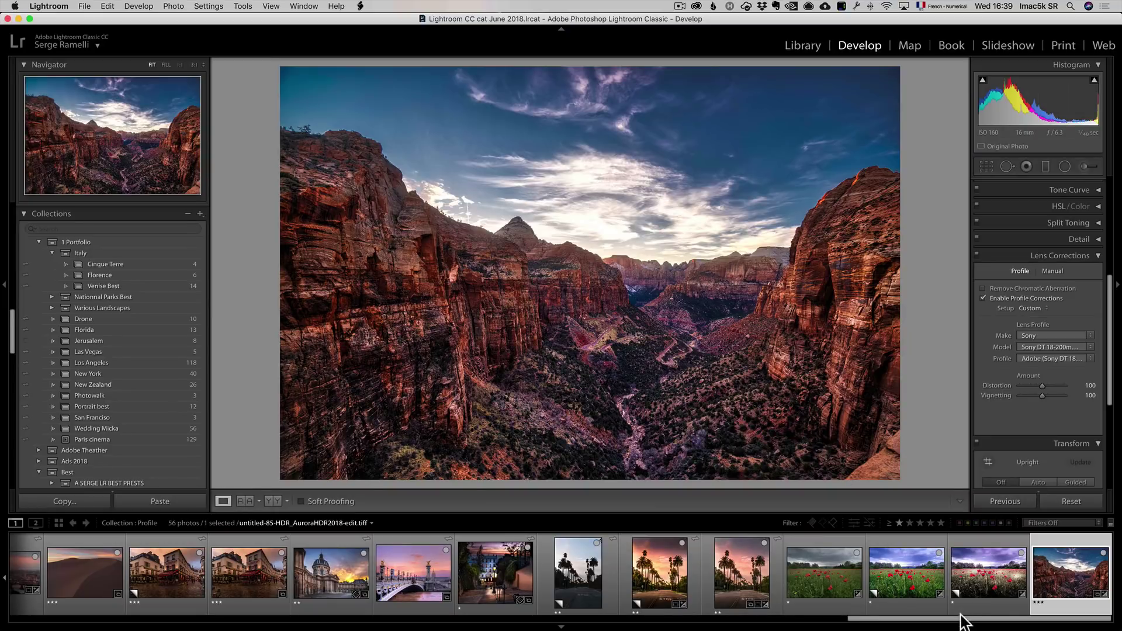
- Select the Le Consulat photo; set Exposure +0.80, Highlights -2, Shadows +100, Whites +61
scroll(362, 583, left, 15)
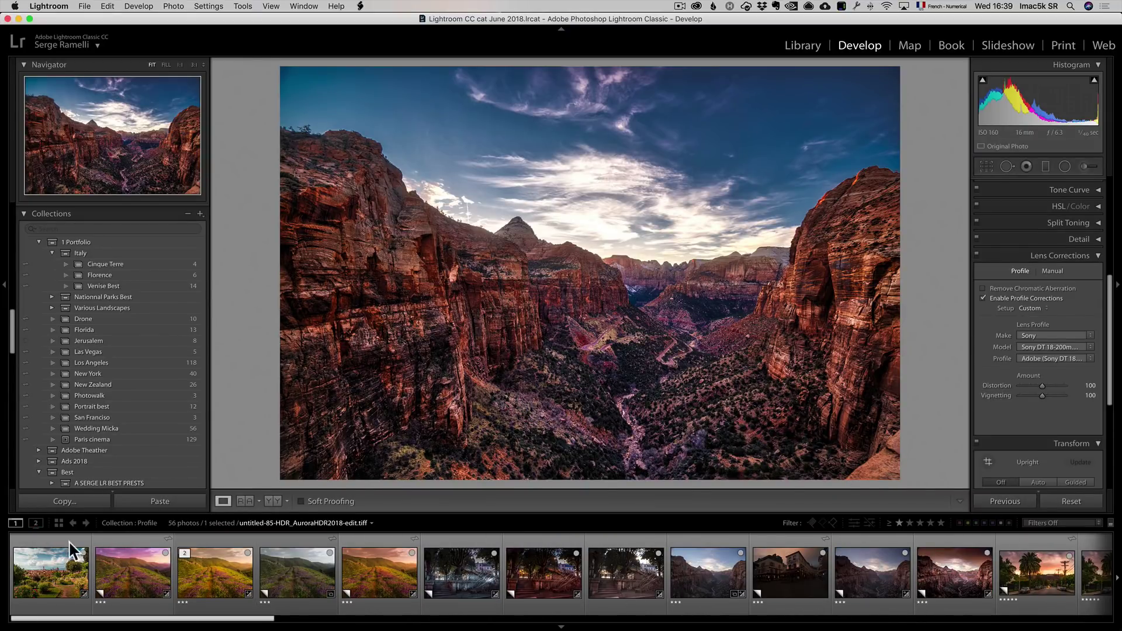
scroll(180, 548, right, 5)
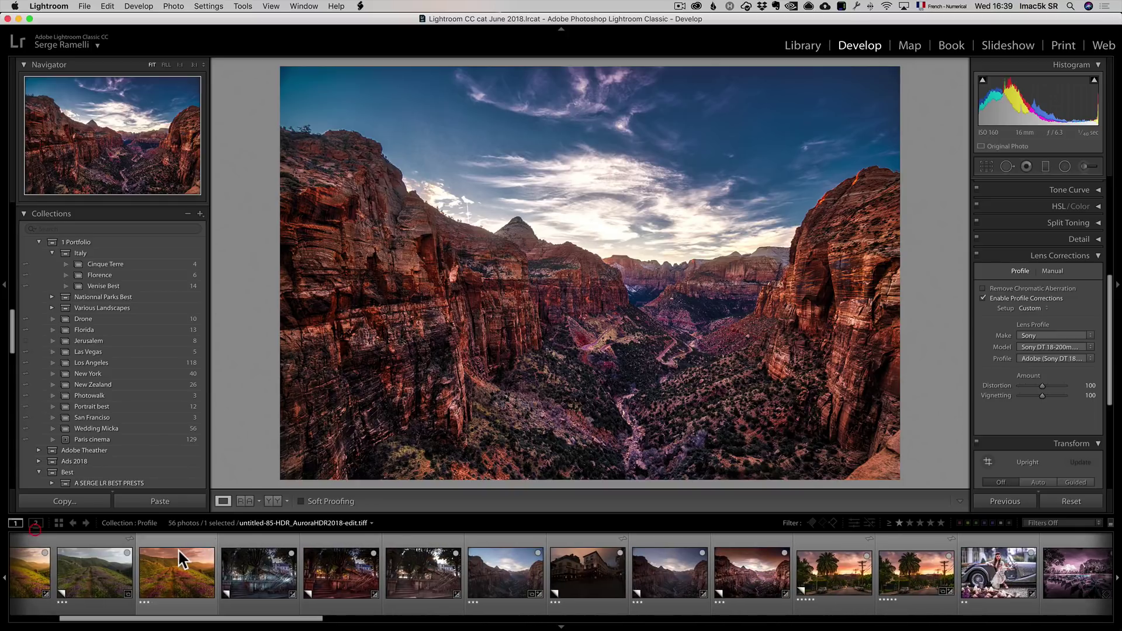
click(575, 564)
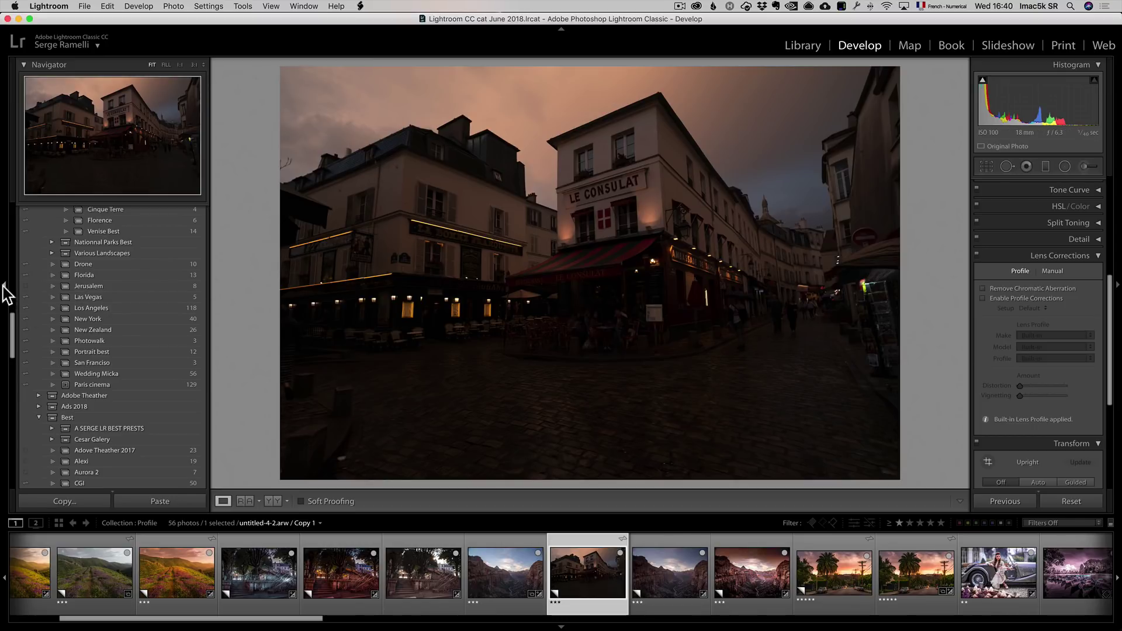
scroll(1020, 260, up, 5)
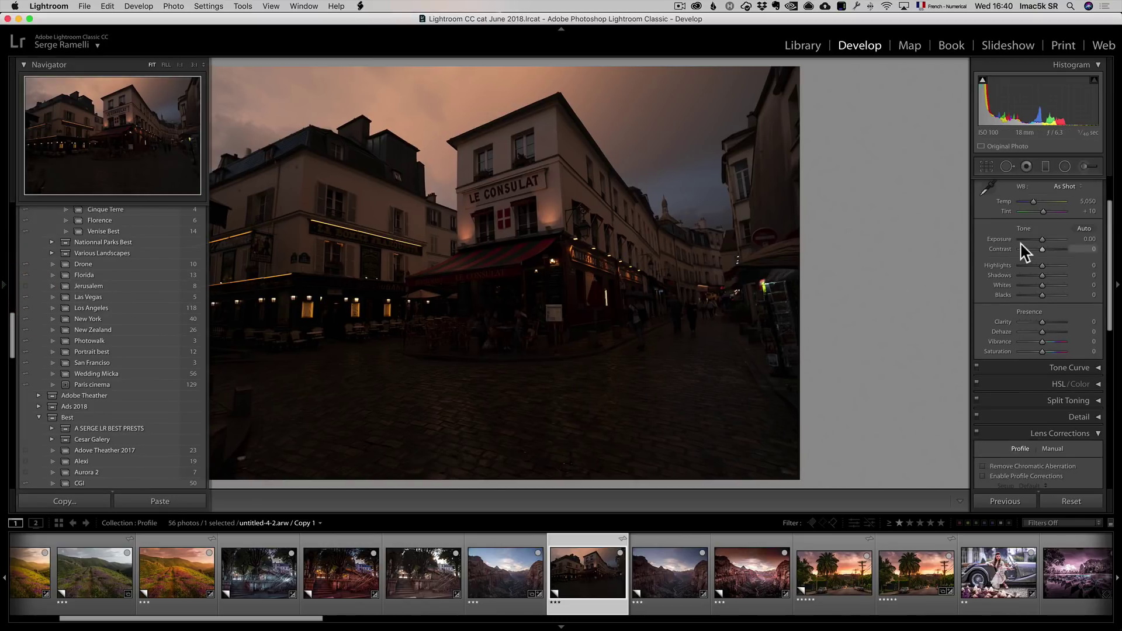
scroll(1027, 252, up, 2)
drag(1055, 334, 1047, 295)
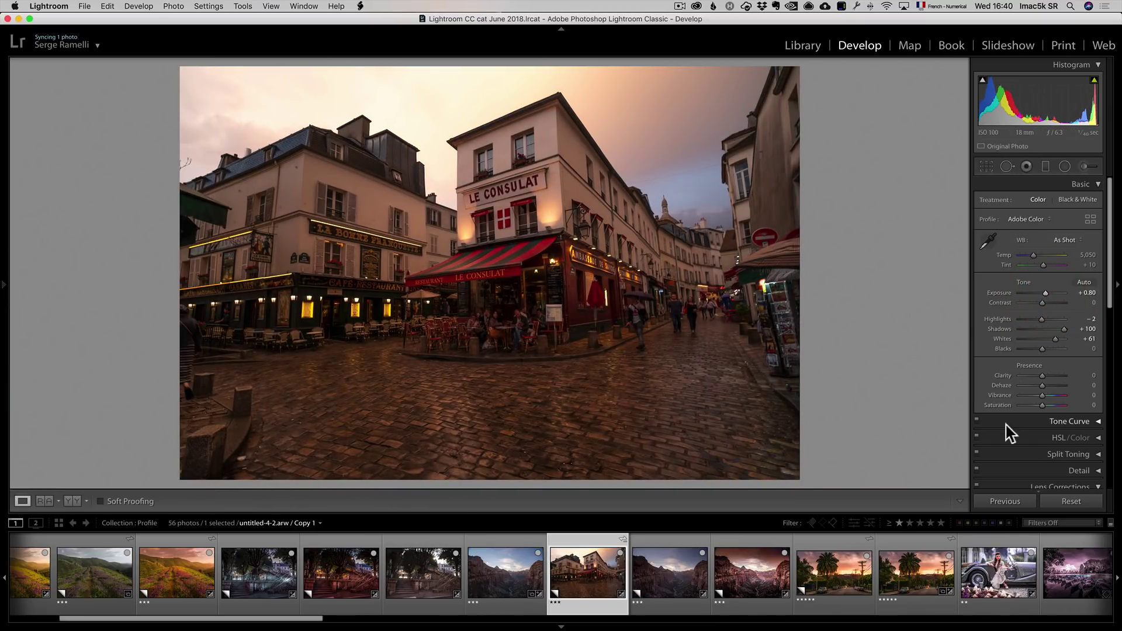
- Enable lens profile corrections and apply Upright Auto to straighten the building verticals
click(1078, 485)
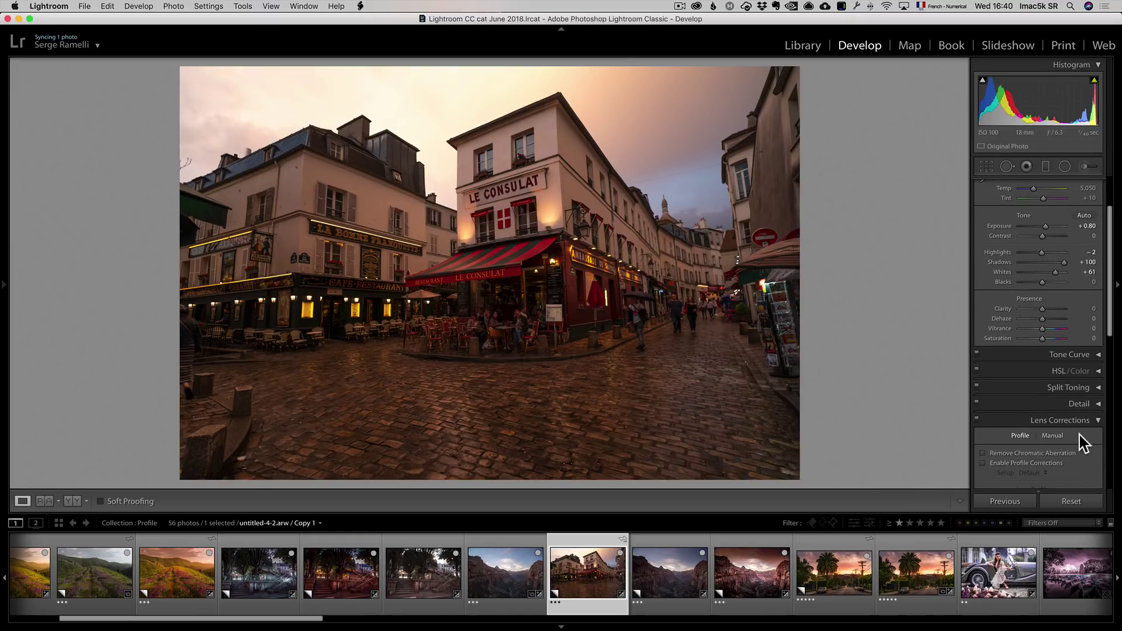
click(1027, 379)
scroll(1043, 399, down, 2)
scroll(1043, 400, down, 5)
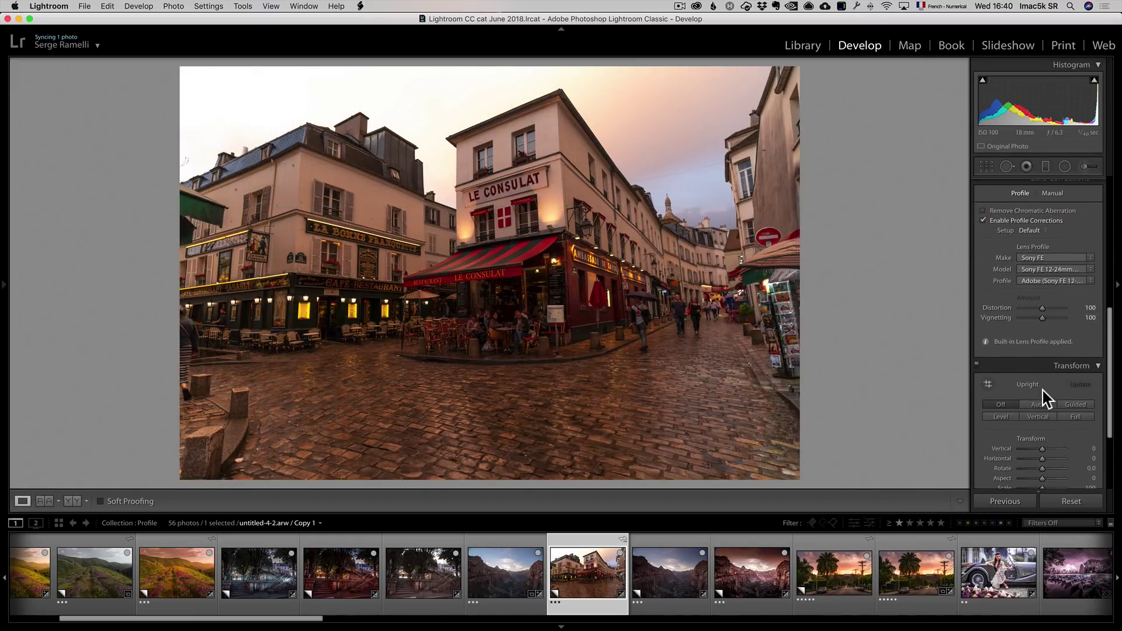
scroll(1046, 398, down, 1)
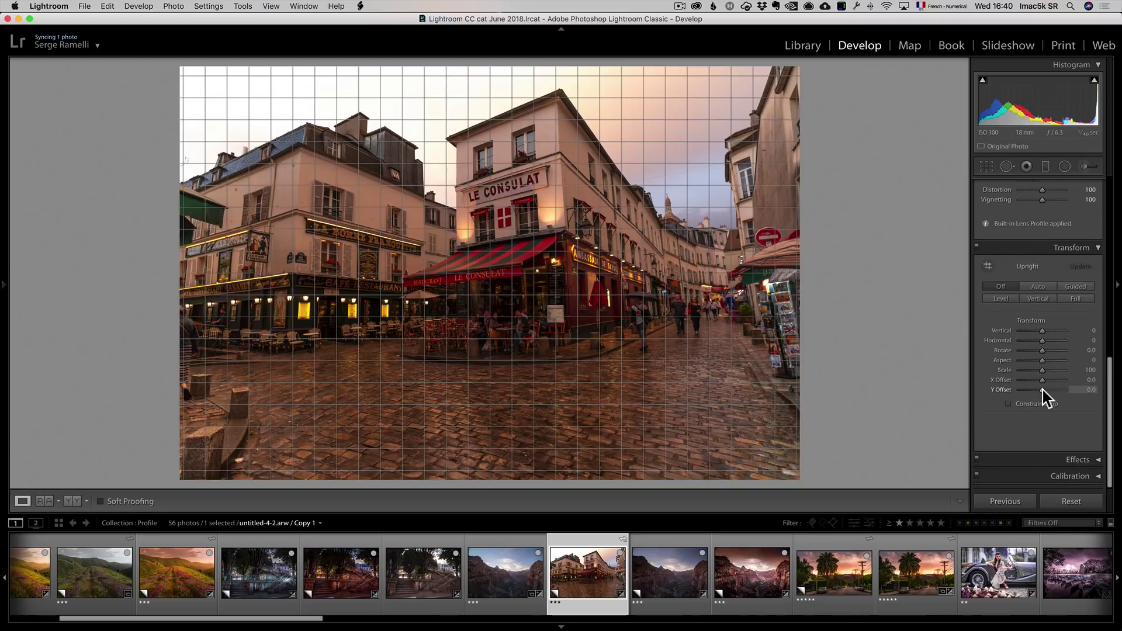
click(1038, 288)
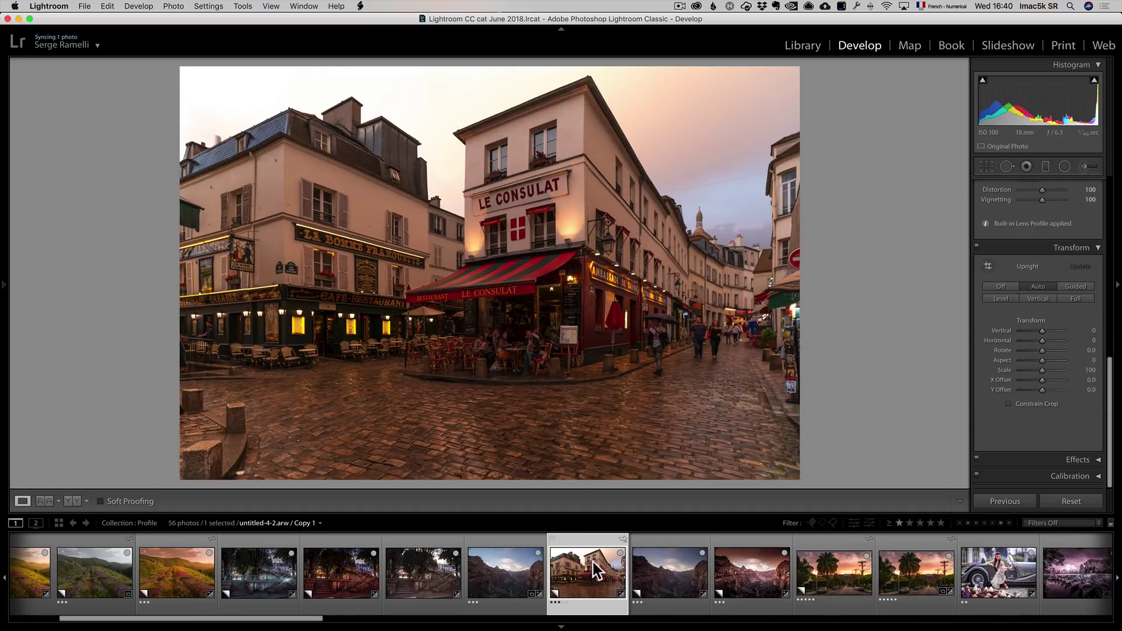
scroll(1048, 270, up, 10)
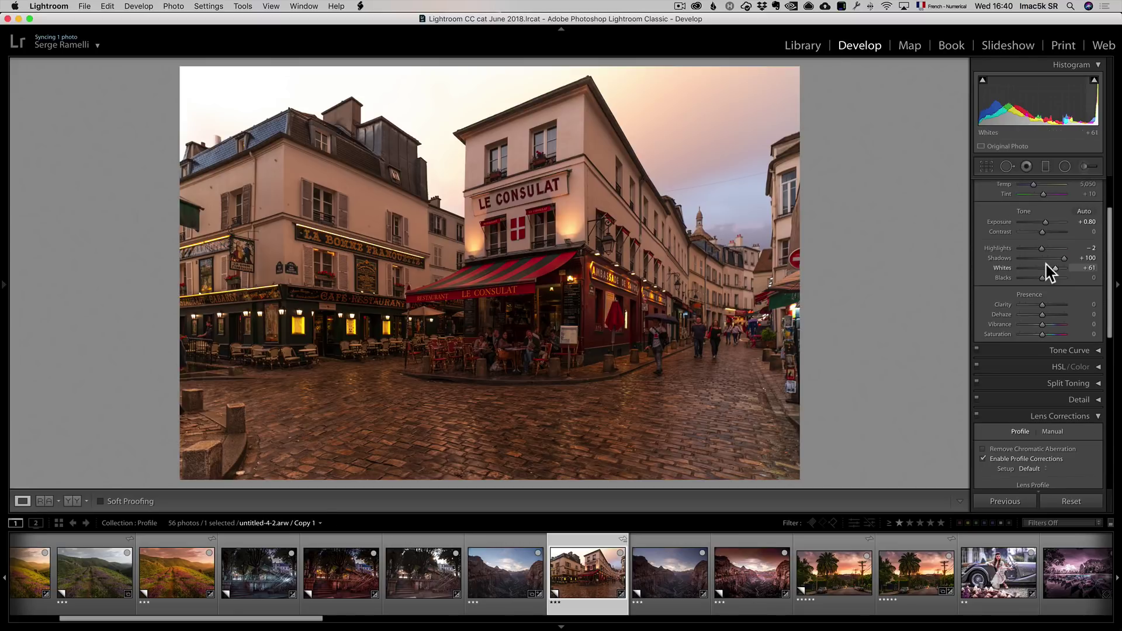
scroll(1048, 271, up, 3)
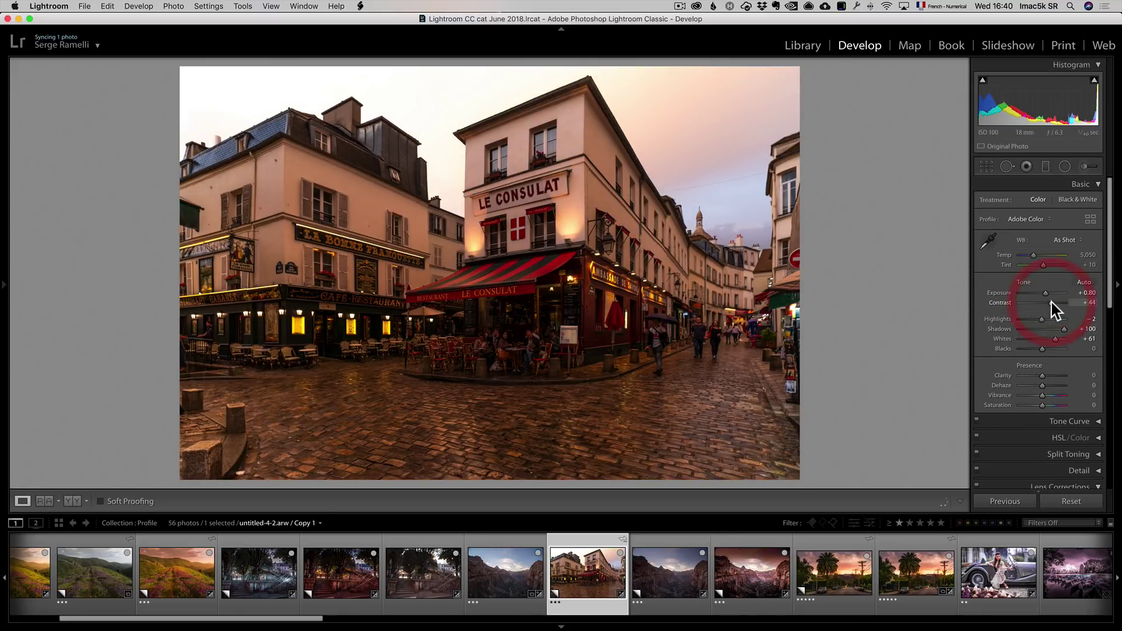
- Export the Le Consulat photo to Aurora HDR 2018 as TIFF with Lightroom adjusters
right_click(576, 565)
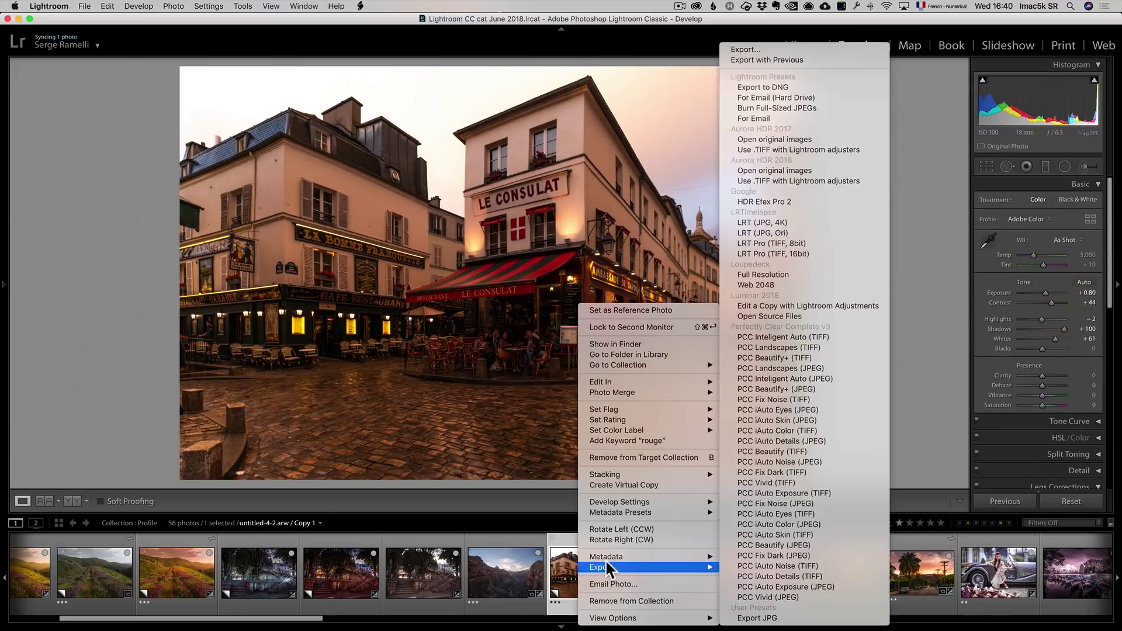
mouse_move(616, 563)
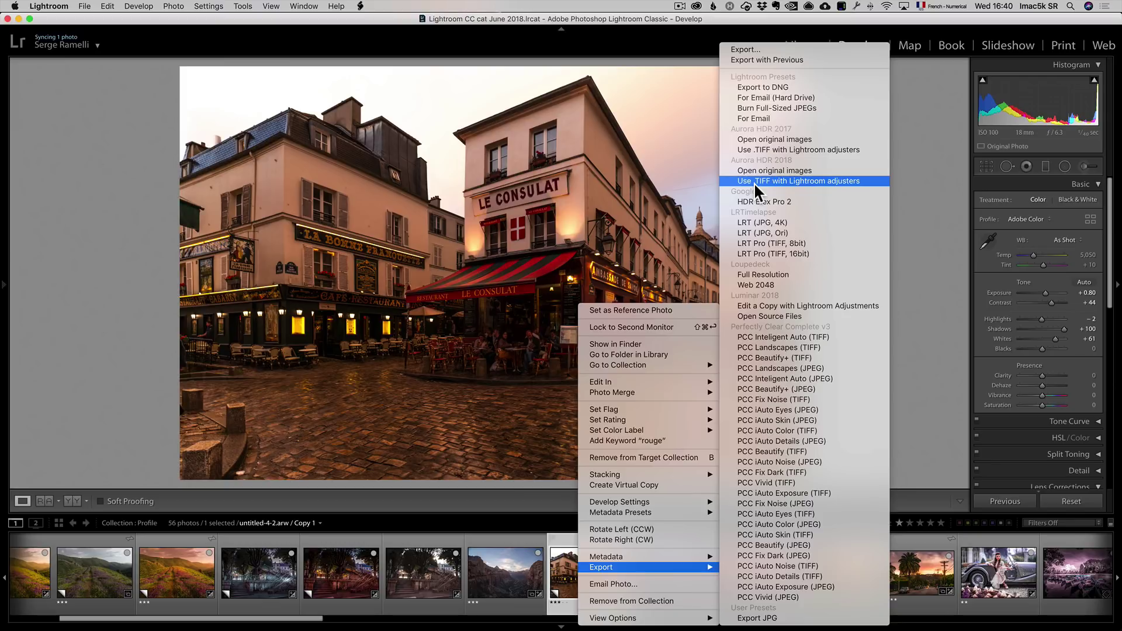
click(797, 180)
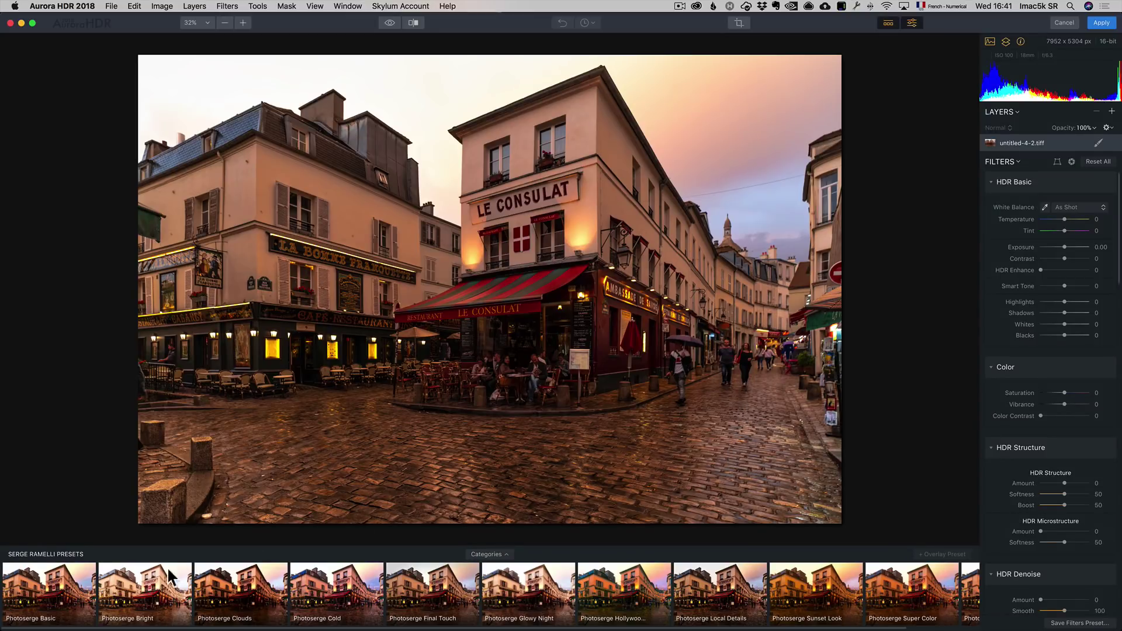
- Apply the Photoserge Basic preset to the Le Consulat photo and compare it against the original
click(490, 555)
click(494, 430)
click(65, 599)
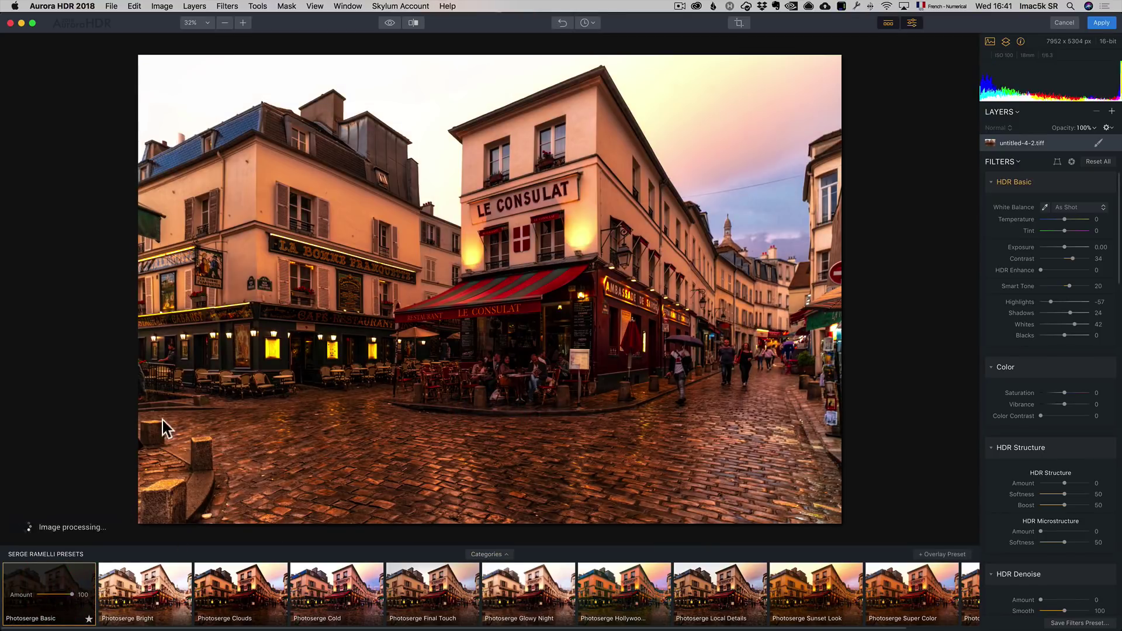
click(386, 22)
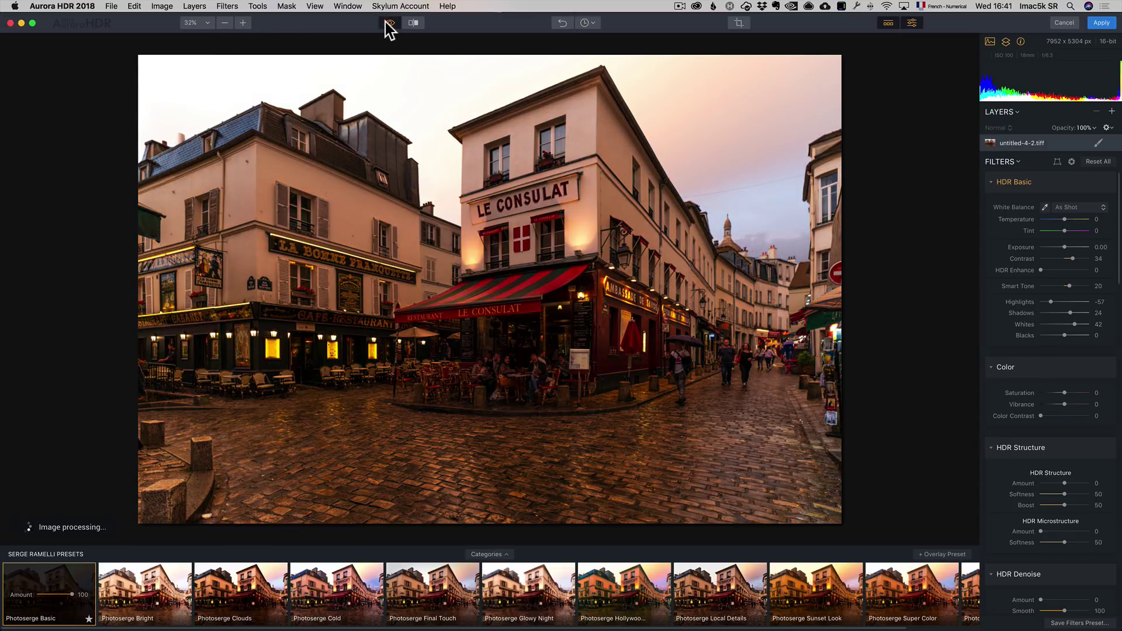
click(385, 22)
click(385, 22)
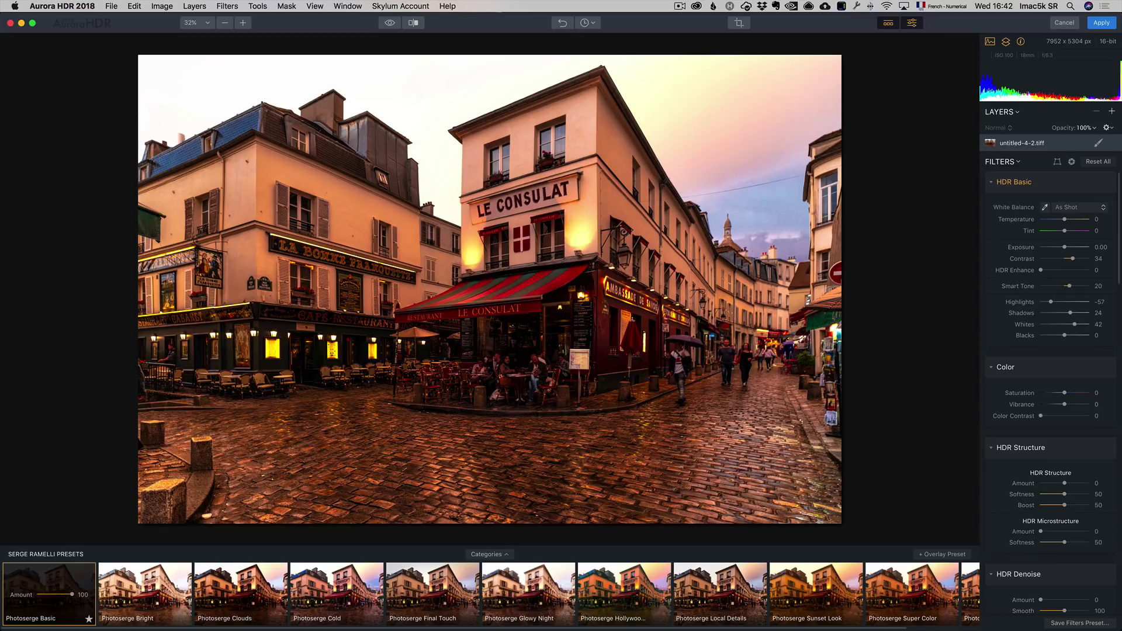
- Load Skies_00055.jpg from Sky Overlays Part 1 as a new image layer above the street photo
click(1111, 111)
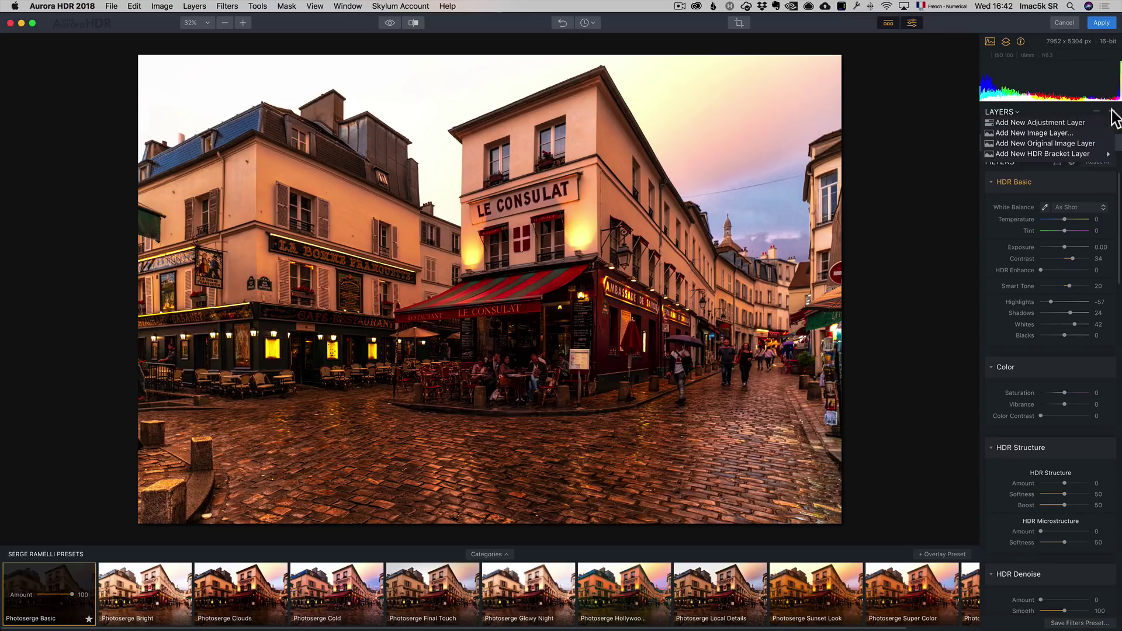
click(1086, 132)
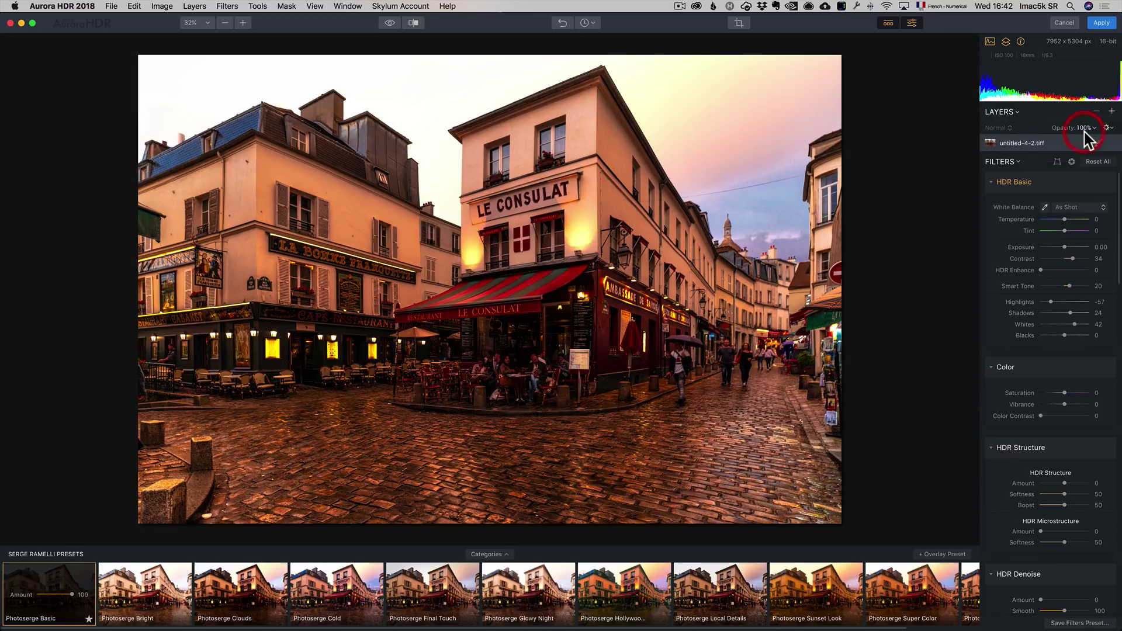
scroll(591, 241, up, 10)
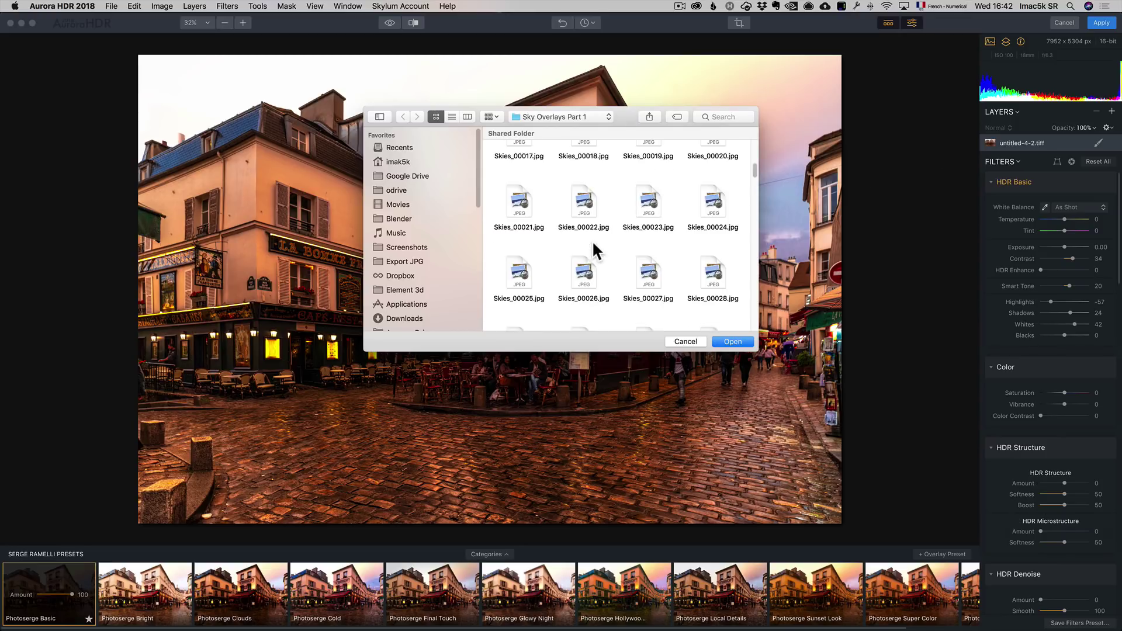
scroll(708, 283, down, 1)
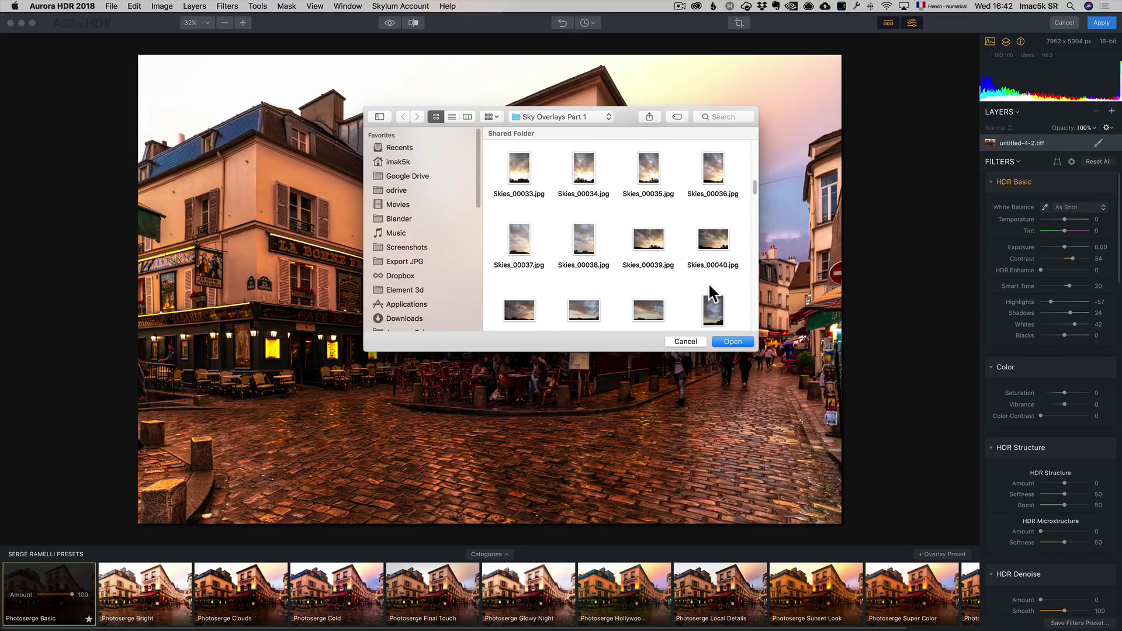
scroll(709, 285, down, 20)
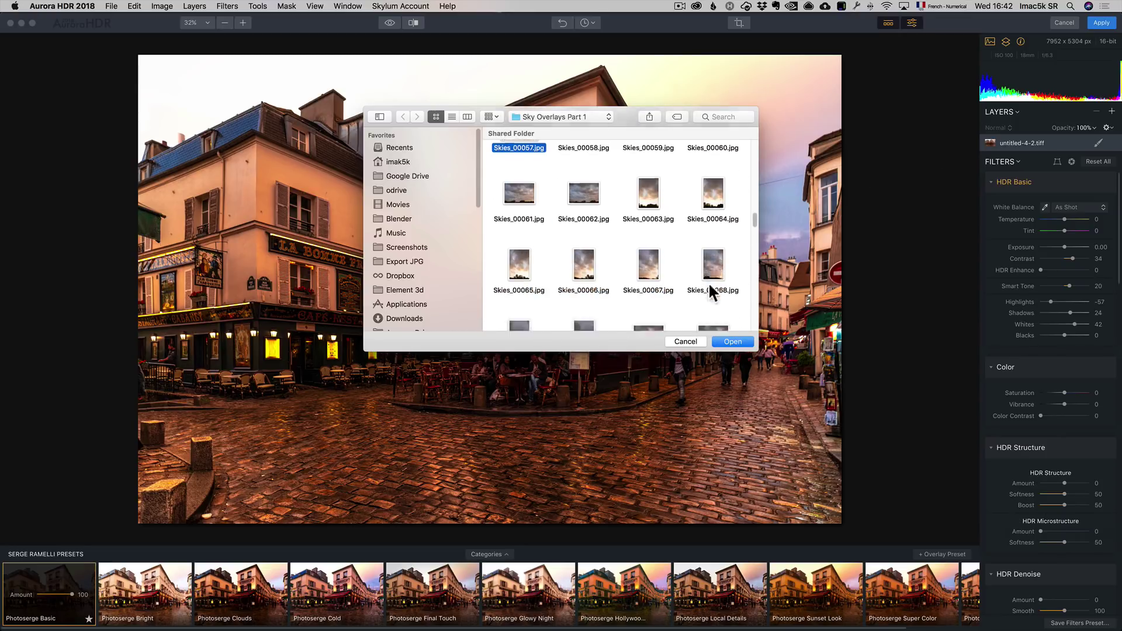
scroll(708, 287, down, 5)
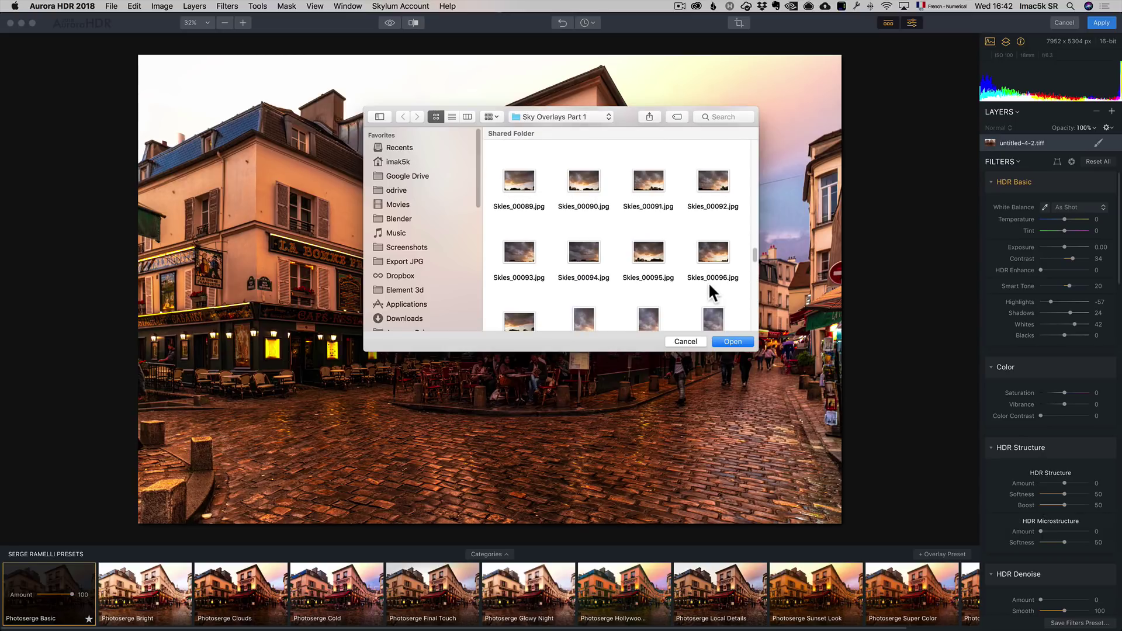
scroll(708, 281, up, 10)
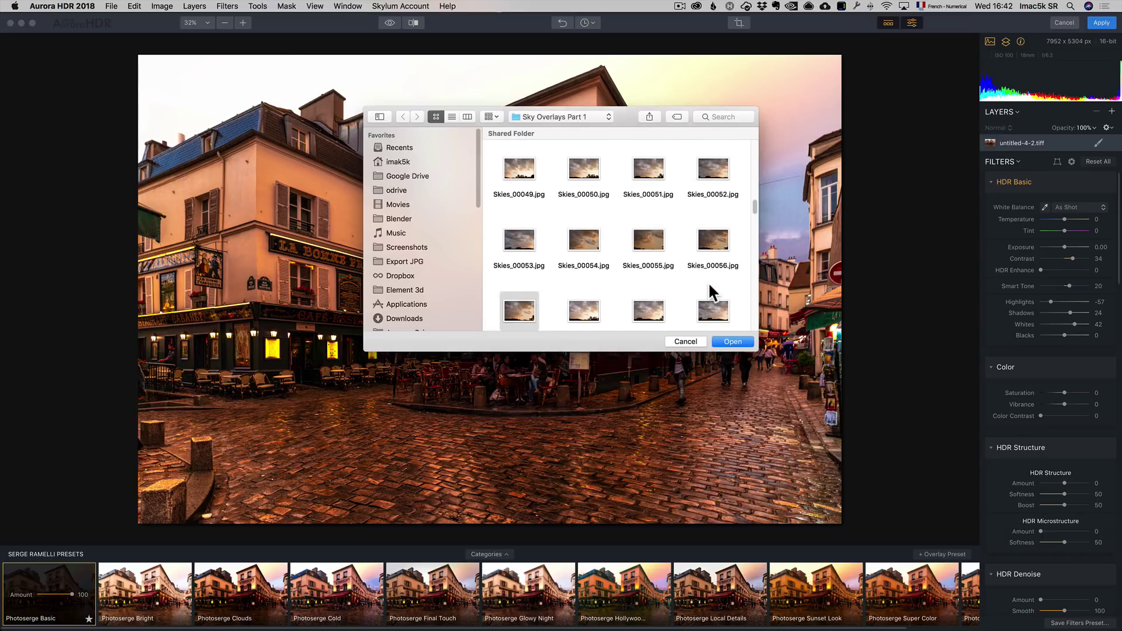
scroll(709, 281, up, 2)
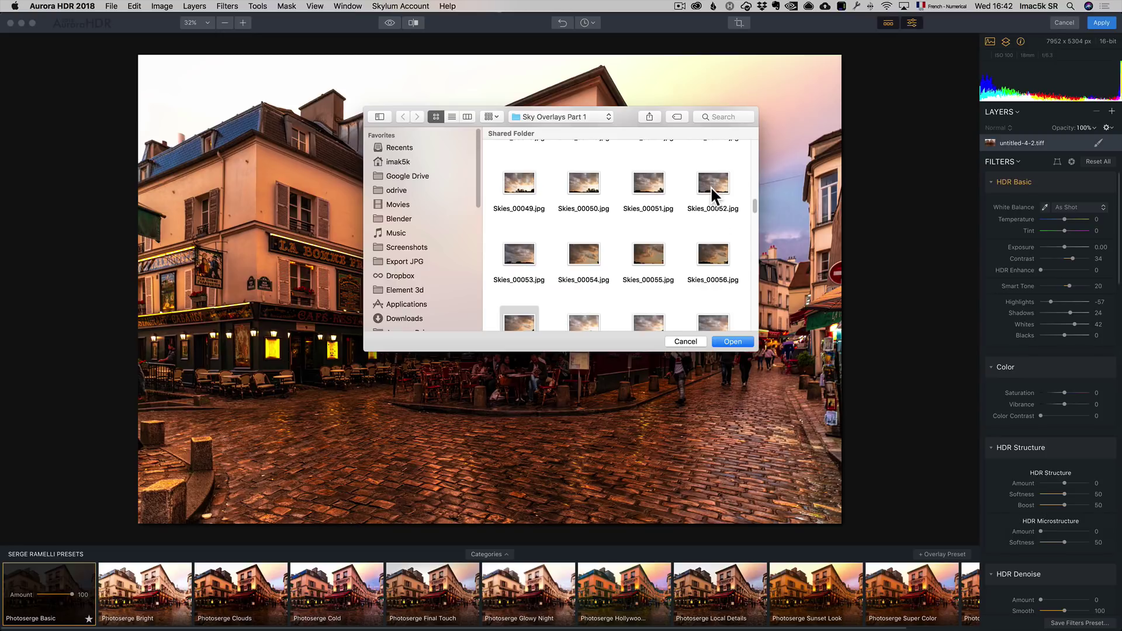
scroll(709, 186, up, 5)
click(718, 237)
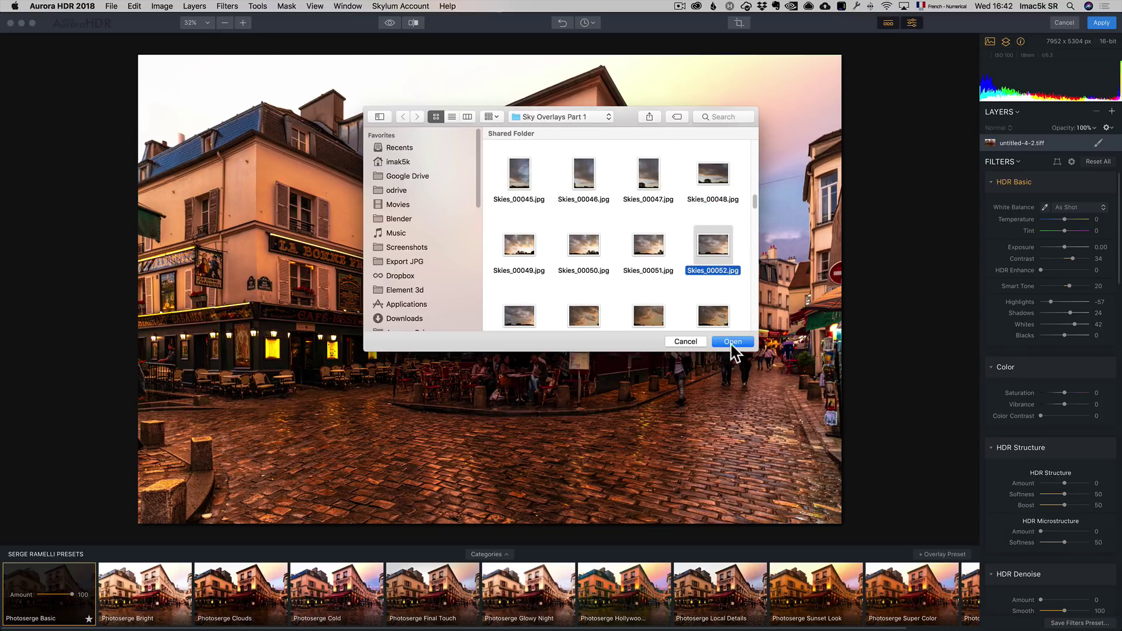
click(643, 315)
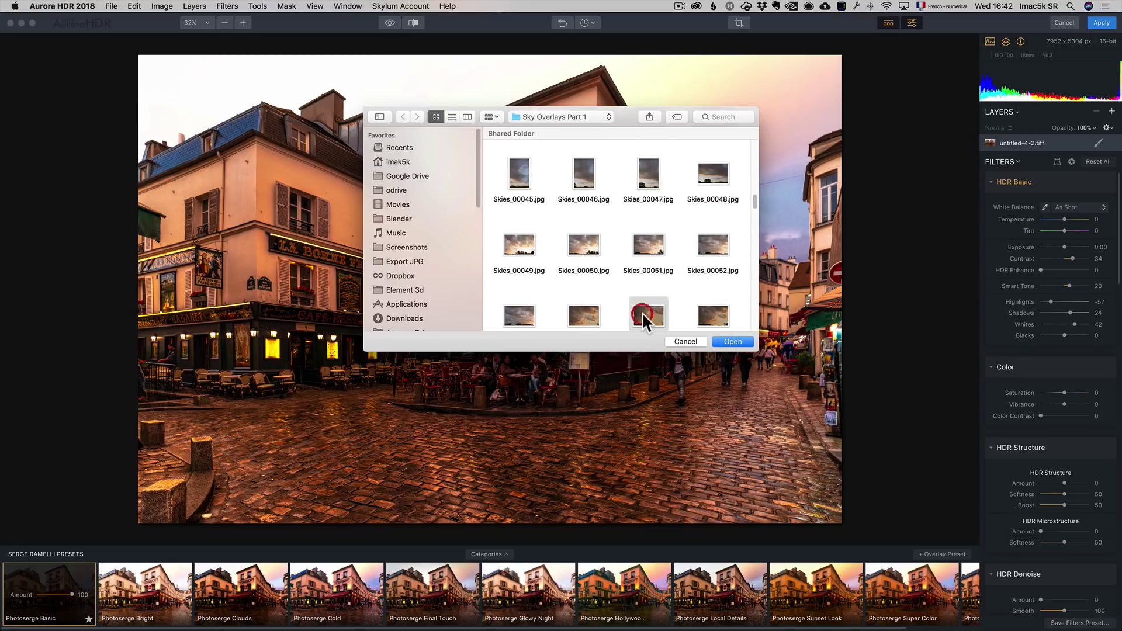
click(730, 342)
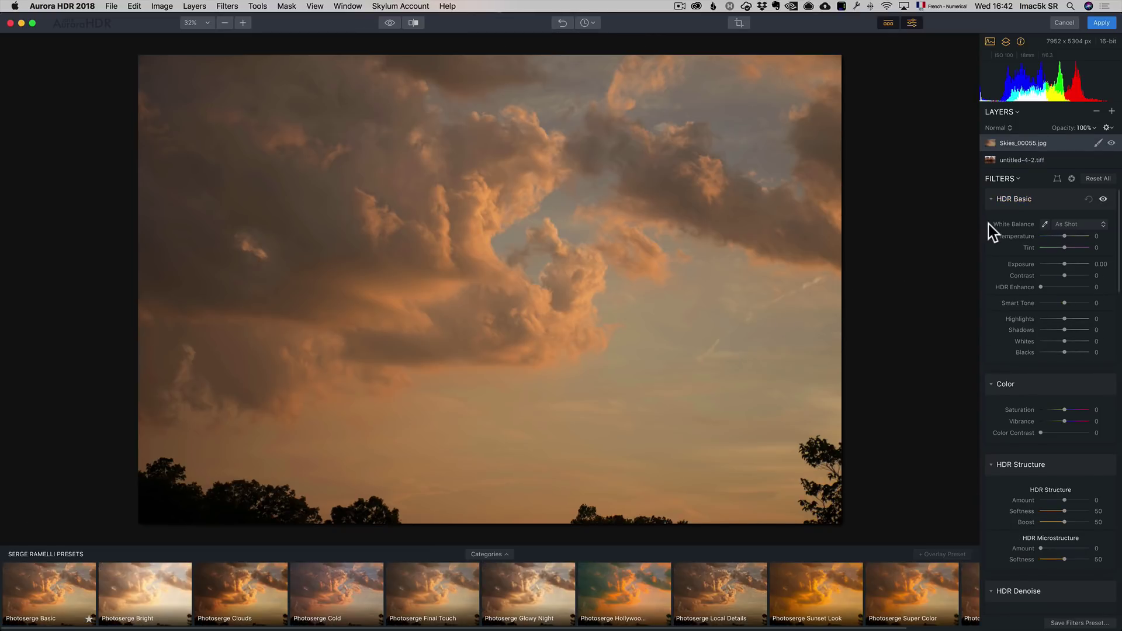
- Set the Skies_00055.jpg layer's blend mode to Multiply and give it a brush mask
click(1007, 126)
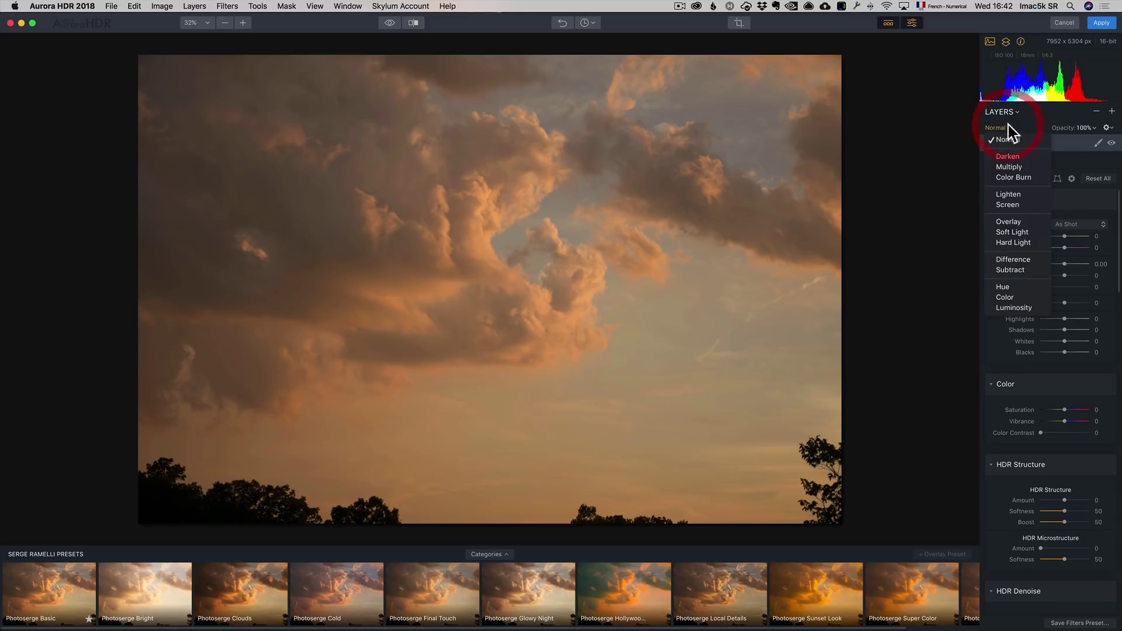
click(1018, 168)
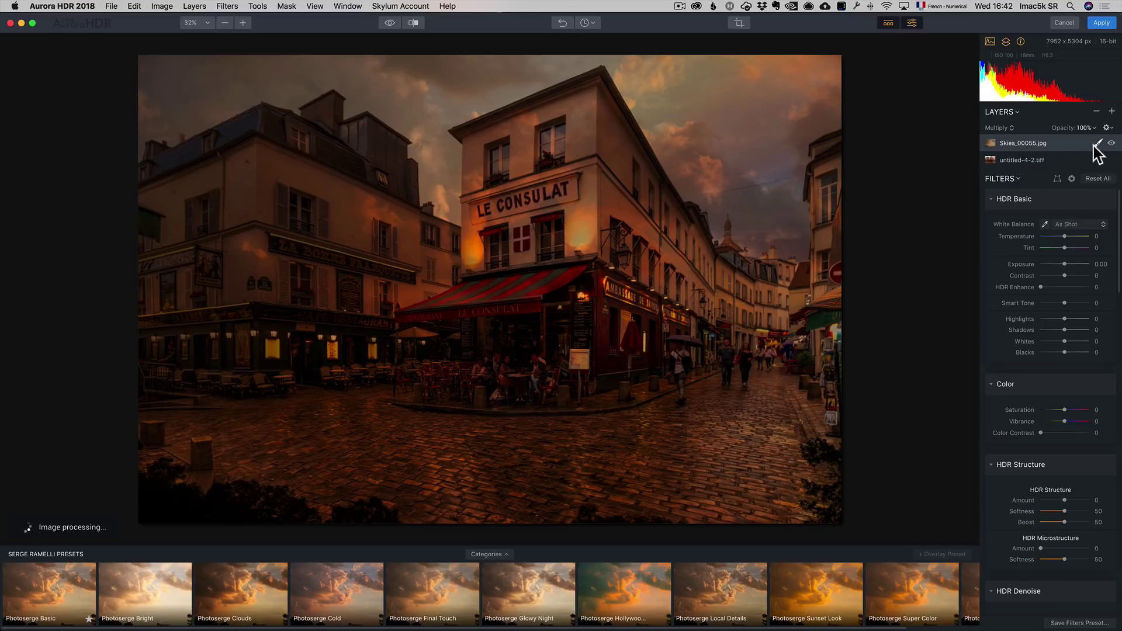
click(1097, 144)
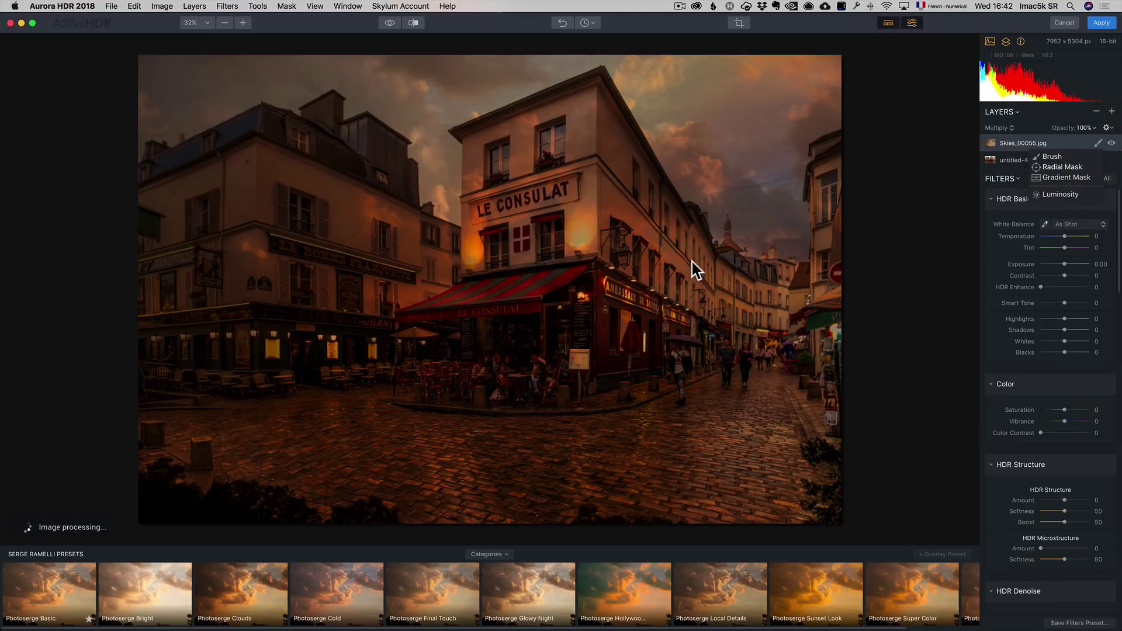
click(1055, 157)
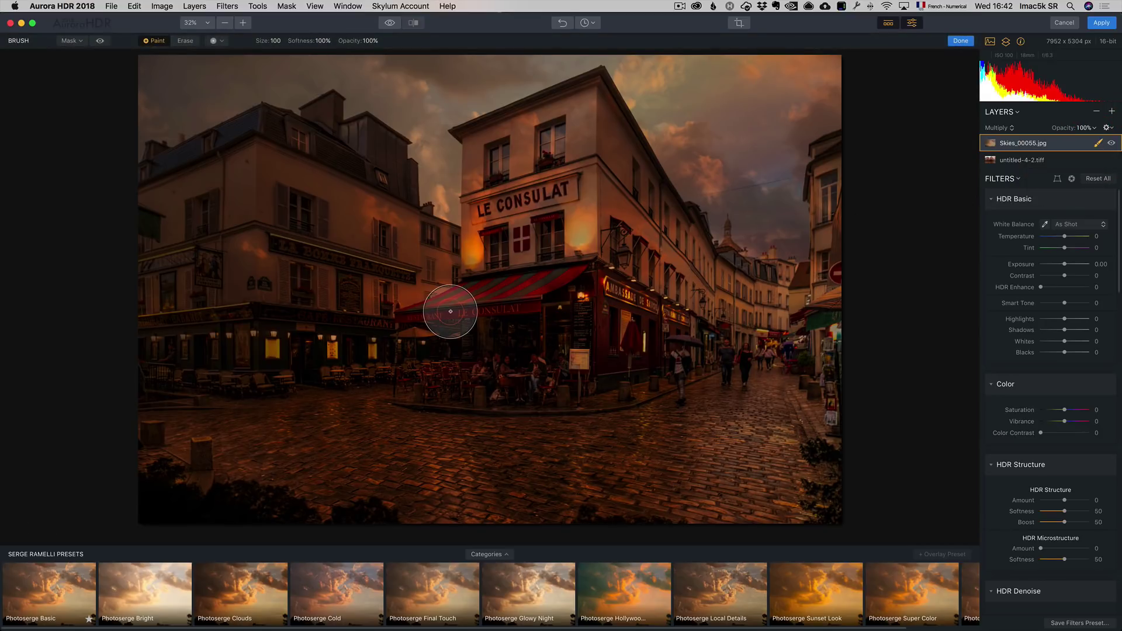
- Erase the sky overlay from the cobblestone street, the left building and Le Consulat with a larger brush
click(185, 41)
mouse_move(596, 521)
mouse_down()
mouse_move(695, 514)
mouse_move(578, 516)
mouse_move(719, 508)
mouse_move(793, 465)
mouse_move(808, 468)
mouse_move(812, 506)
mouse_move(829, 439)
mouse_move(822, 512)
mouse_move(280, 510)
mouse_move(139, 494)
mouse_move(138, 459)
mouse_move(169, 493)
mouse_move(217, 444)
mouse_move(213, 482)
mouse_up()
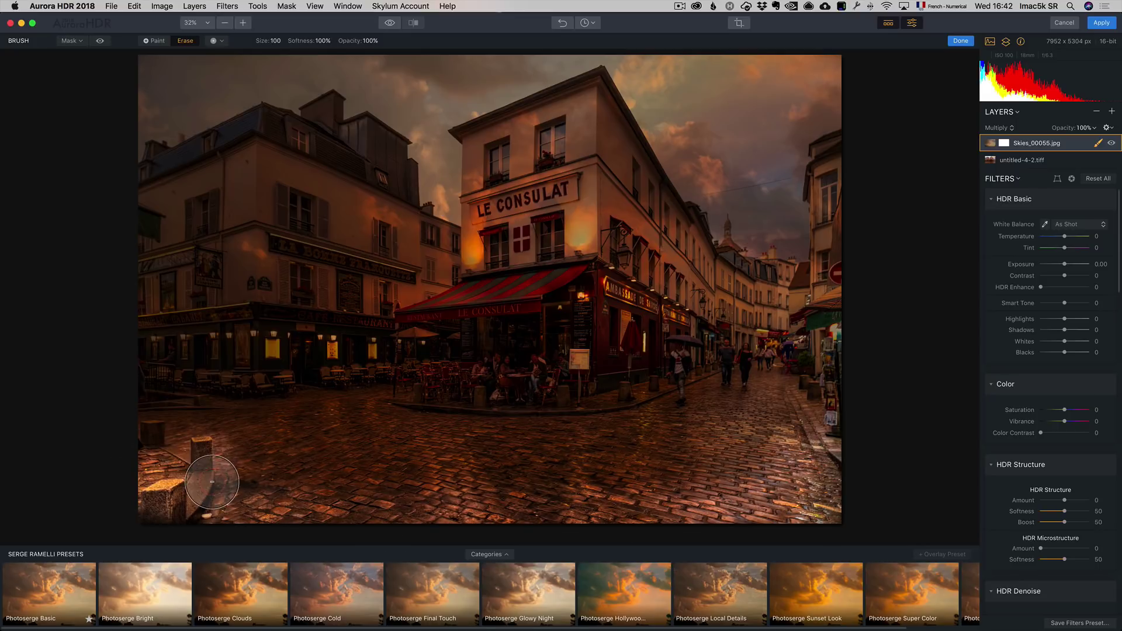
click(283, 48)
drag(283, 51, 302, 50)
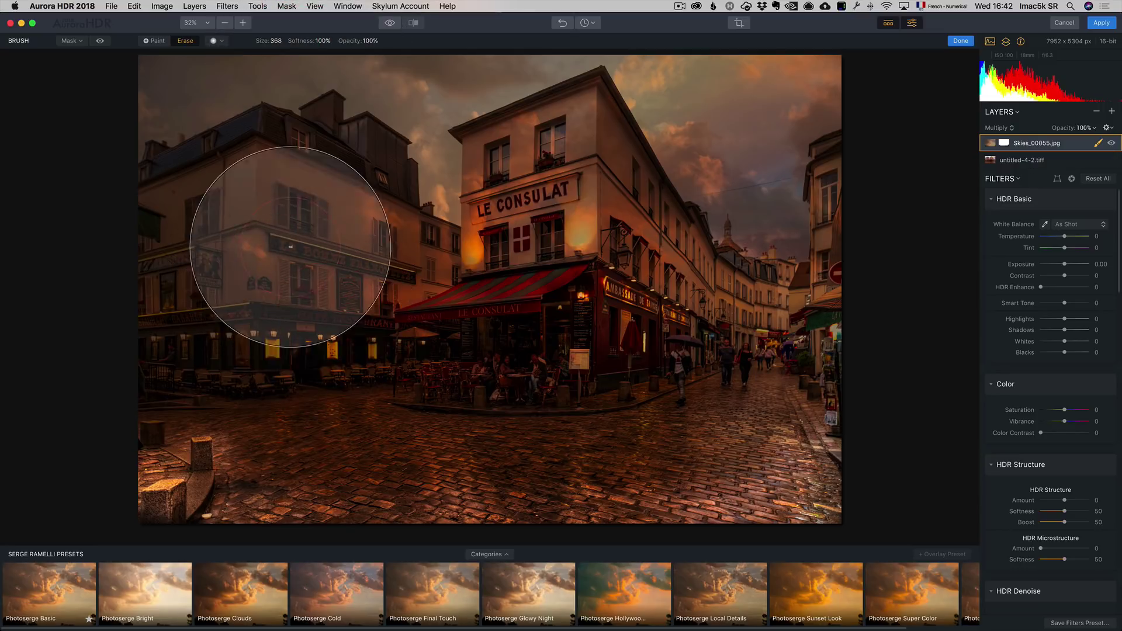
mouse_move(241, 282)
mouse_down()
mouse_move(389, 317)
mouse_move(575, 332)
mouse_move(575, 227)
mouse_move(573, 285)
mouse_move(634, 376)
mouse_move(597, 276)
mouse_move(765, 405)
mouse_move(409, 405)
mouse_move(320, 393)
mouse_move(302, 377)
mouse_move(654, 389)
mouse_move(591, 327)
mouse_move(531, 299)
mouse_move(478, 361)
mouse_move(302, 320)
mouse_move(311, 312)
mouse_move(612, 358)
mouse_move(671, 374)
mouse_move(686, 402)
mouse_move(714, 388)
mouse_up()
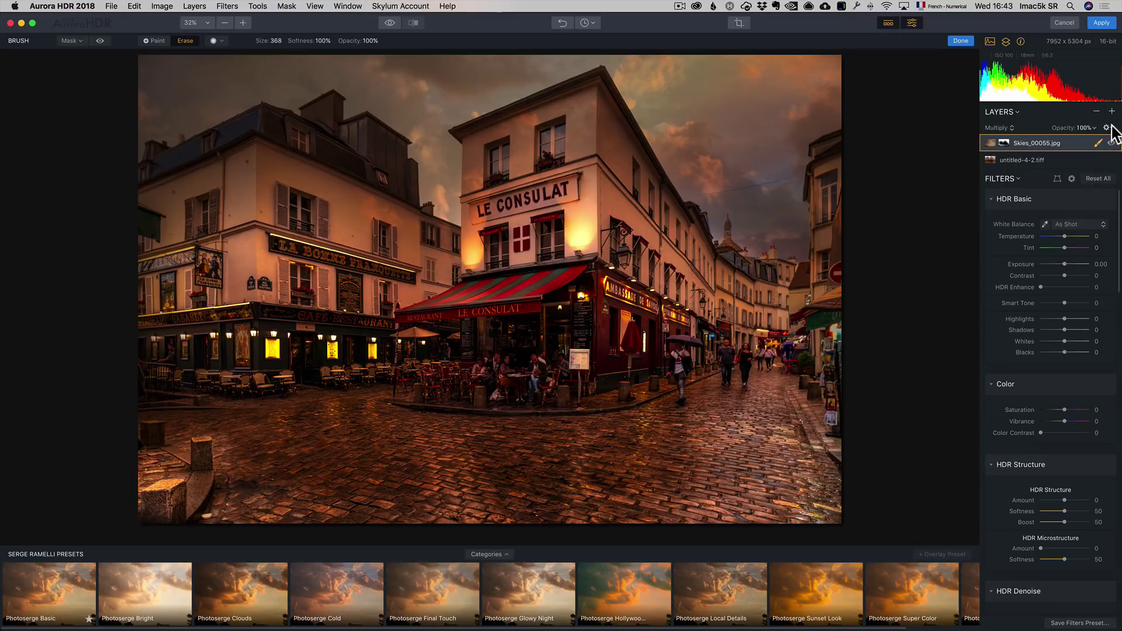
- Lower the Skies_00055.jpg layer opacity to 82% and toggle its visibility to compare
click(1089, 128)
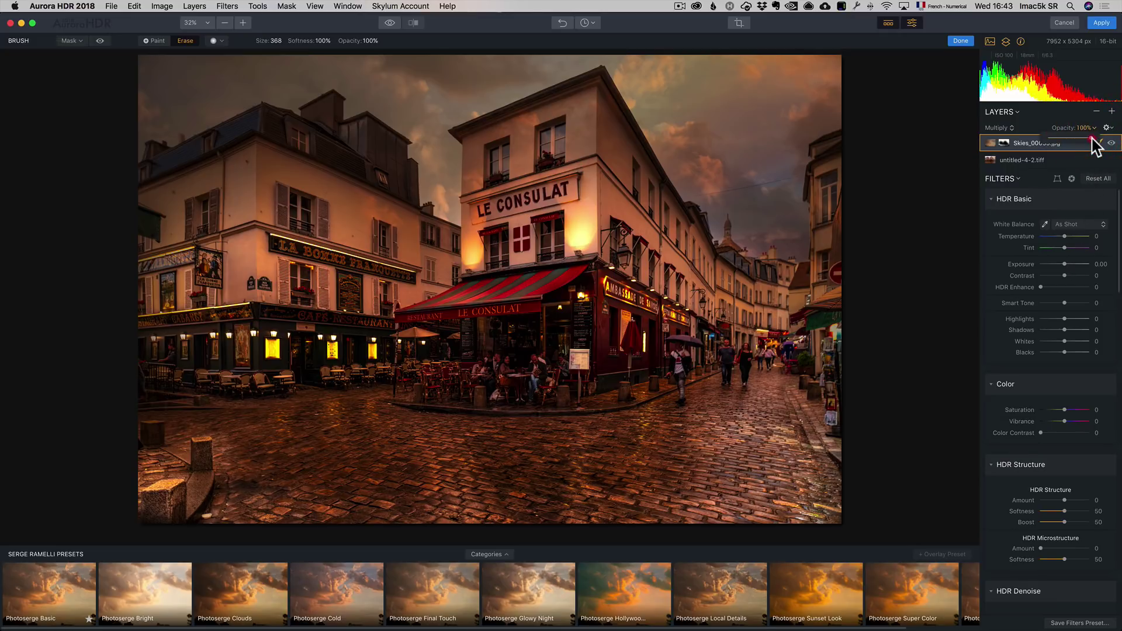
drag(1086, 143, 1085, 143)
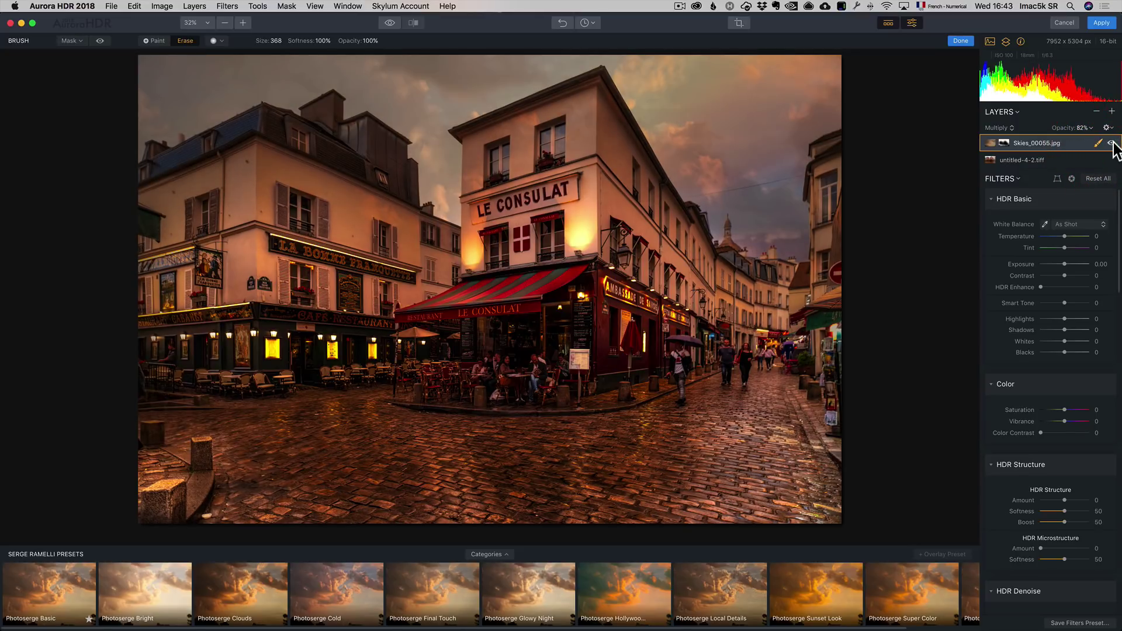
click(1112, 143)
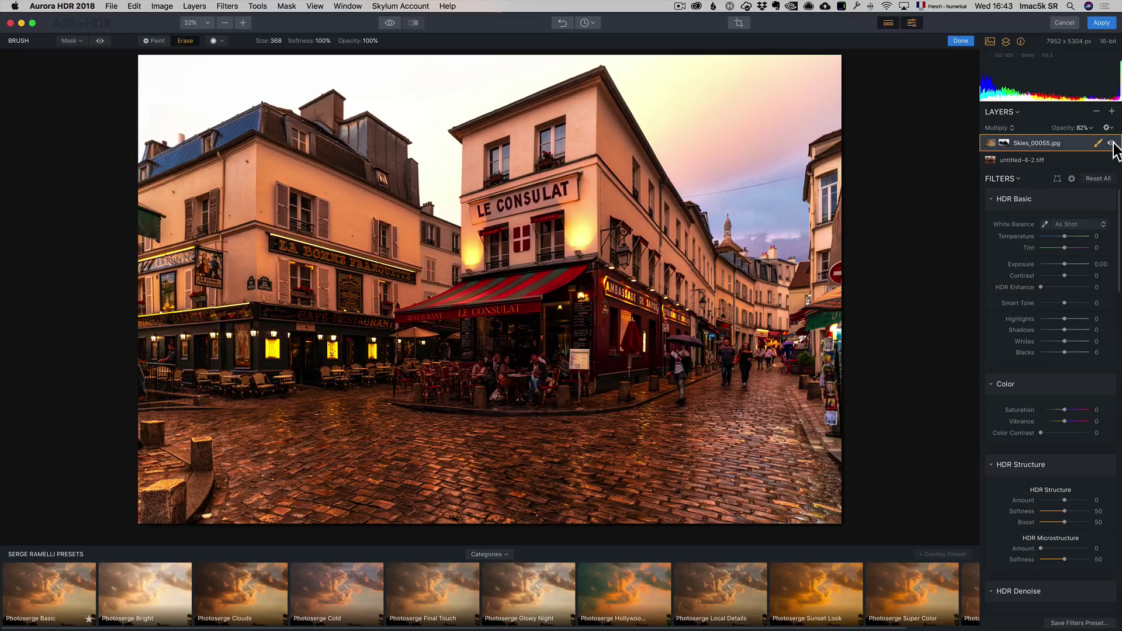
click(1112, 143)
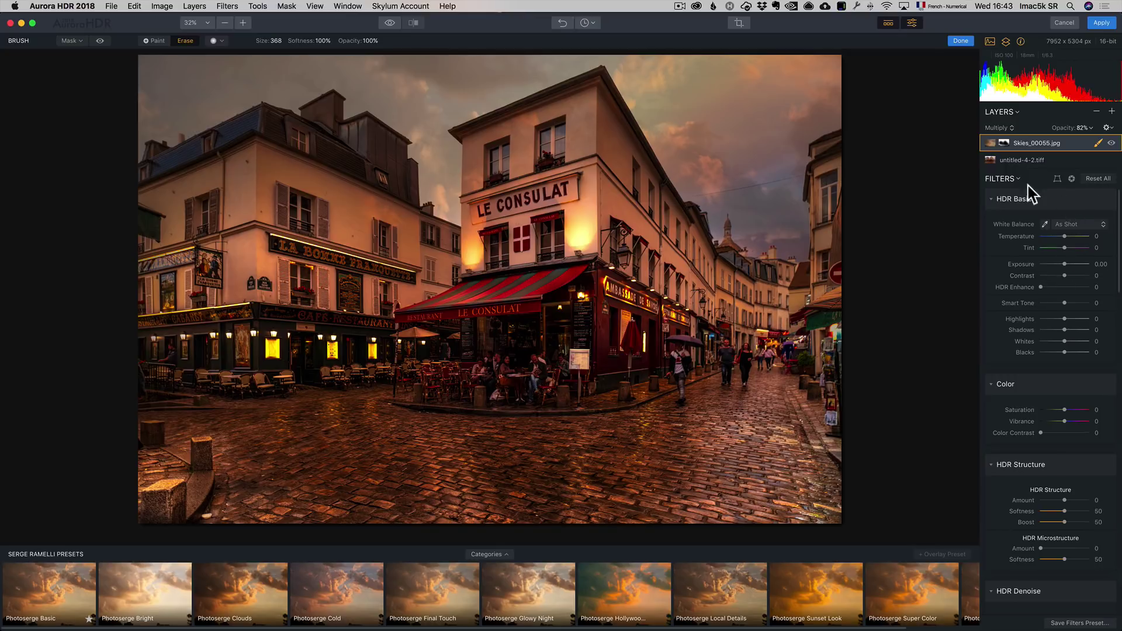
- Cool the base Le Consulat layer, set HDR Enhance 36 and Vibrance 13, then show the sky layer again
click(1032, 159)
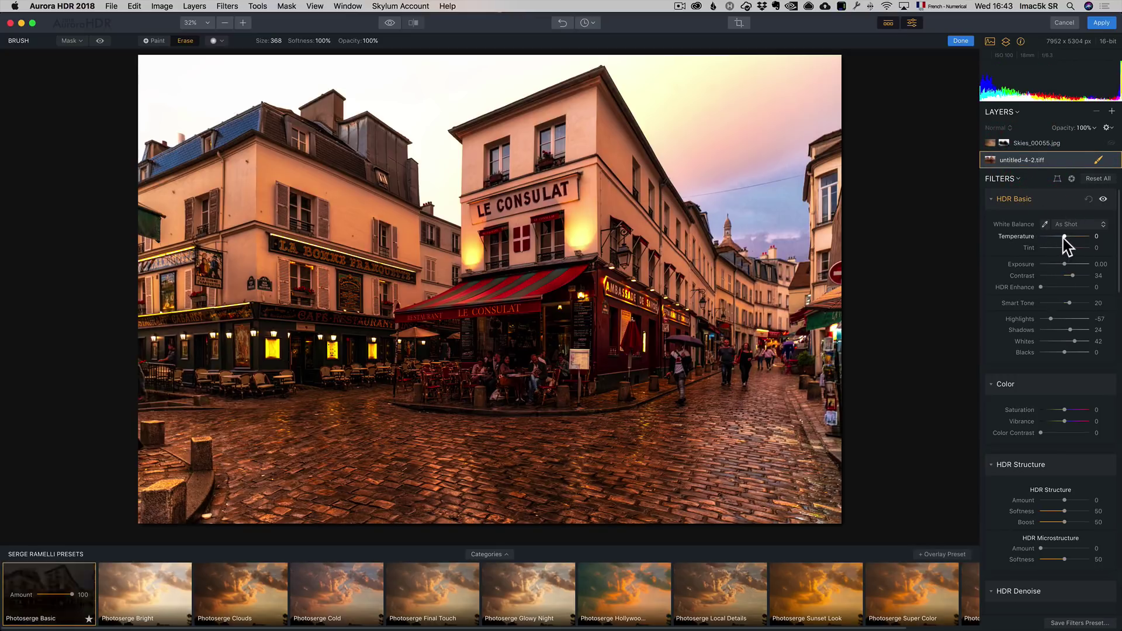
drag(1063, 237, 1062, 252)
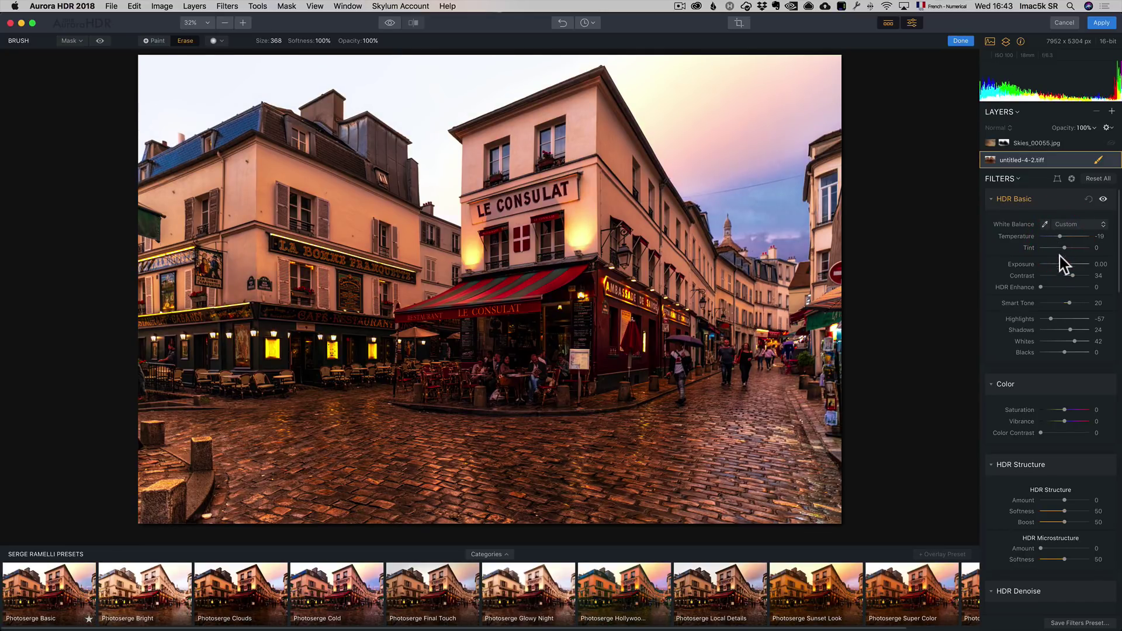
click(1058, 288)
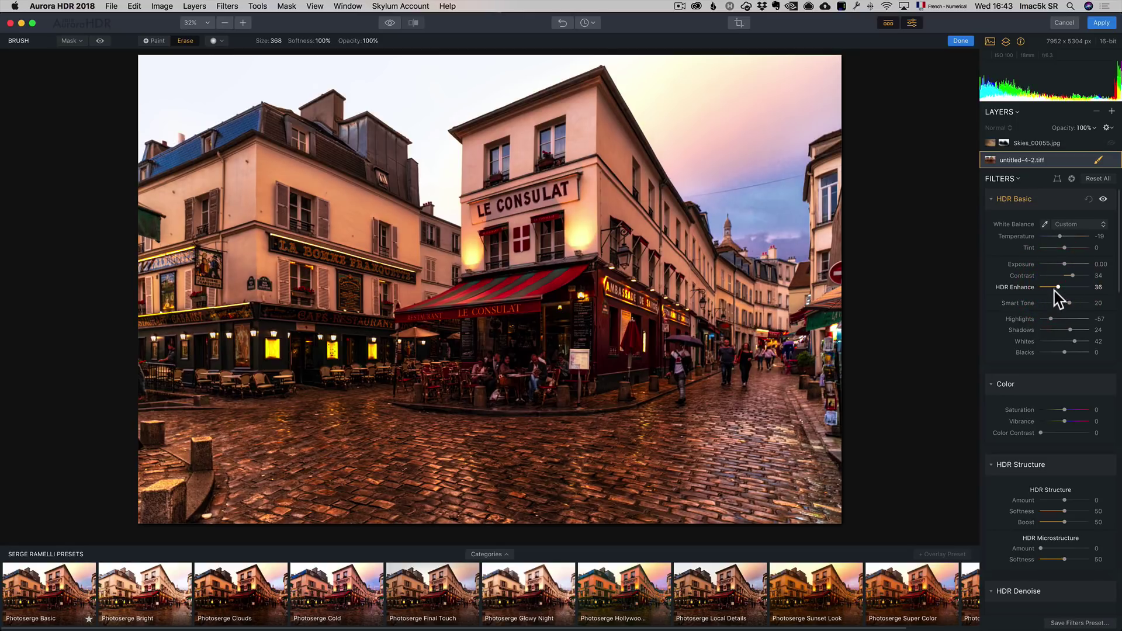
click(1071, 422)
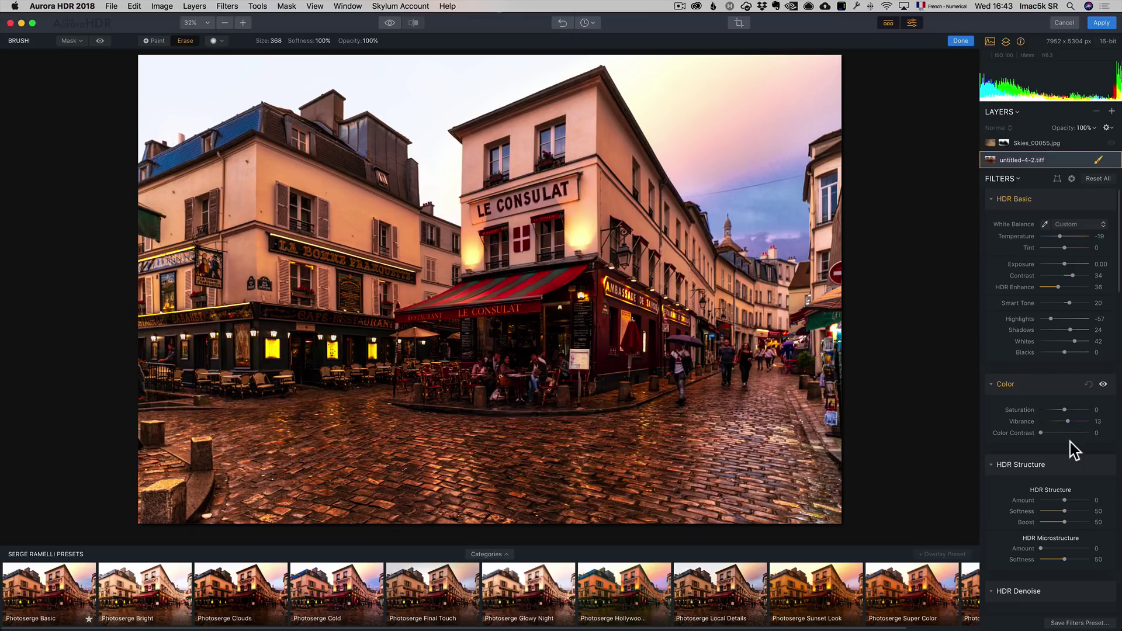
click(1050, 144)
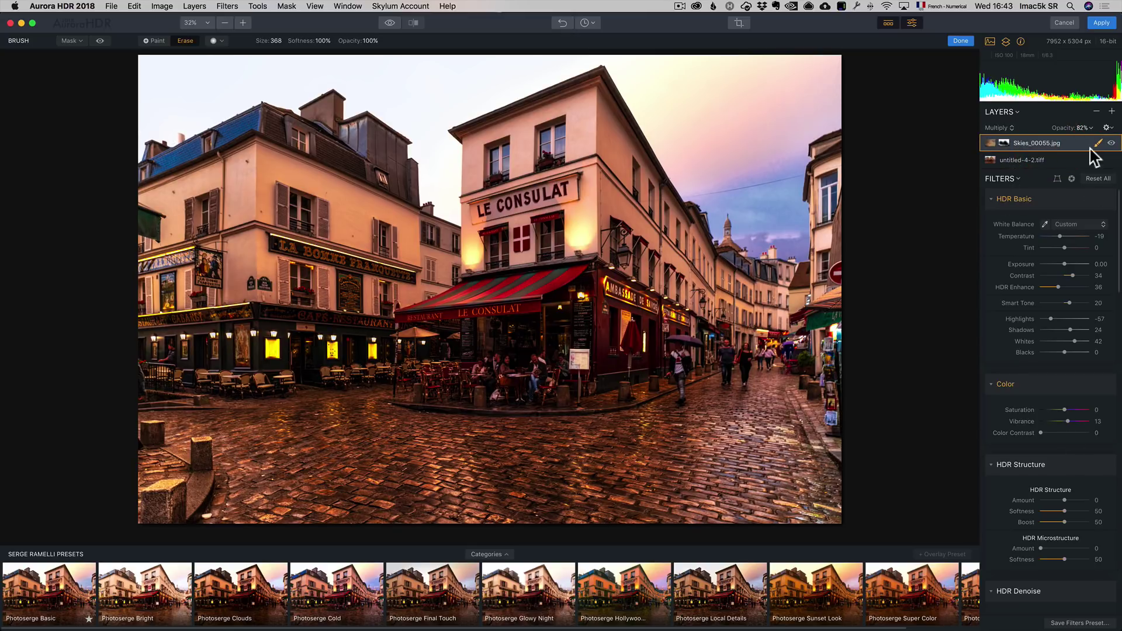
click(1111, 143)
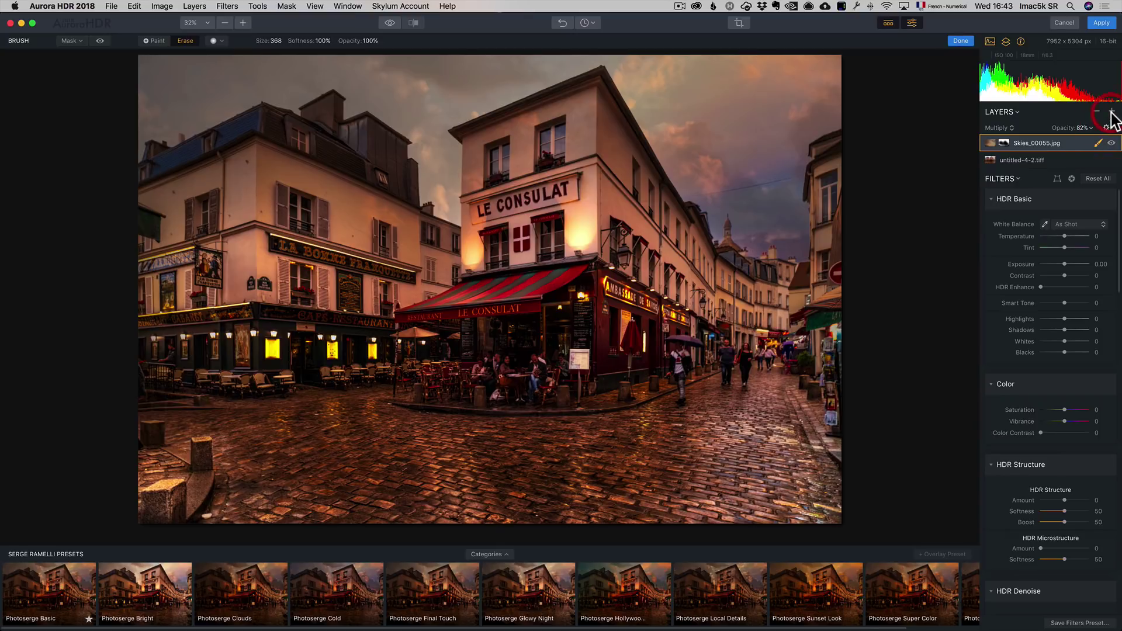
- Add a new adjustment layer using the Photoserge Local Details preset
click(1111, 112)
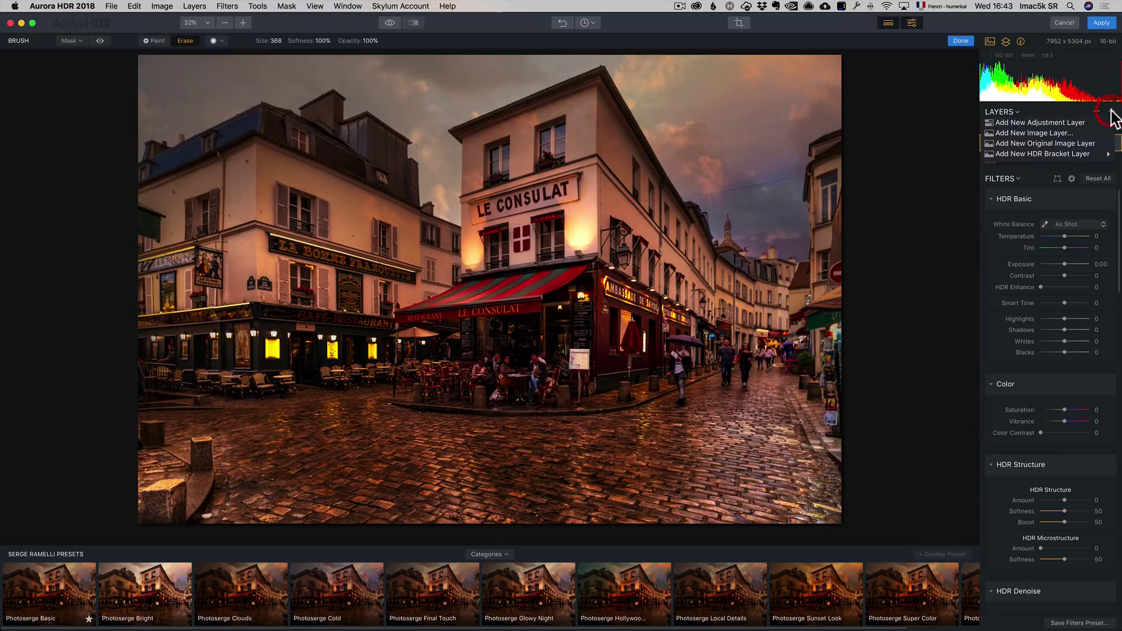
click(1081, 124)
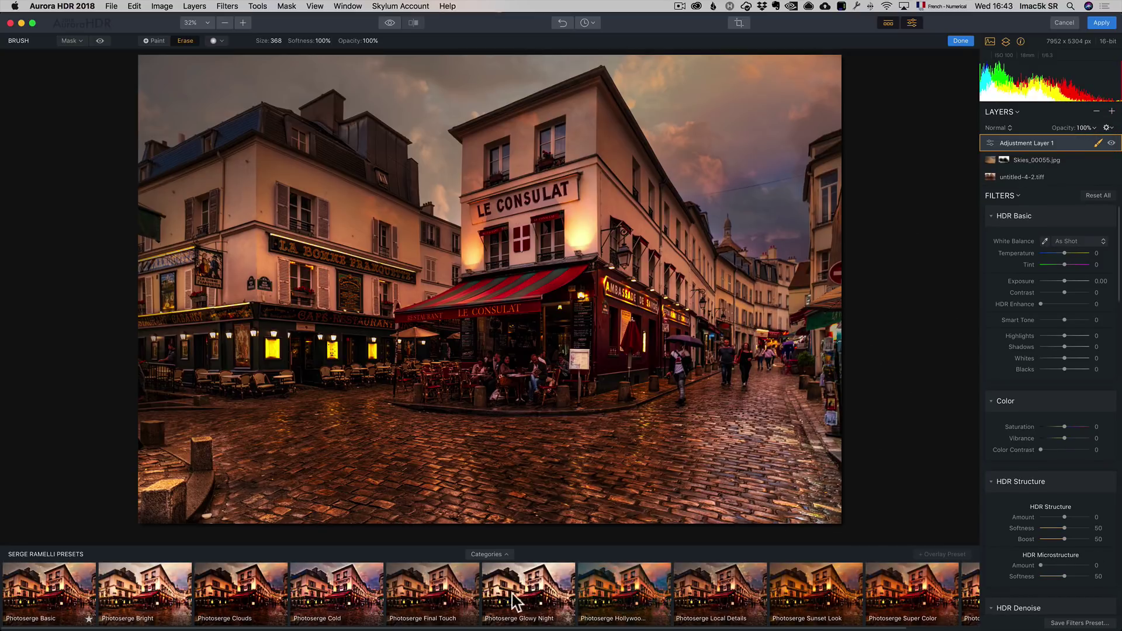
click(728, 601)
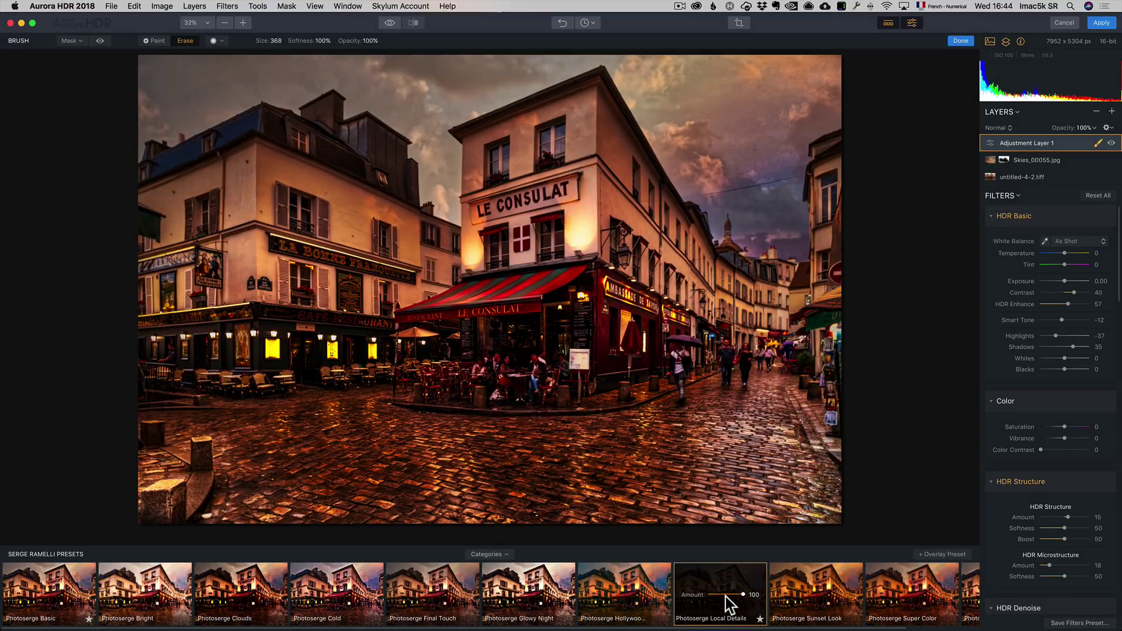
- Brush-mask the adjustment layer's effect onto the cobblestones and reduce its opacity to 40%
click(1098, 143)
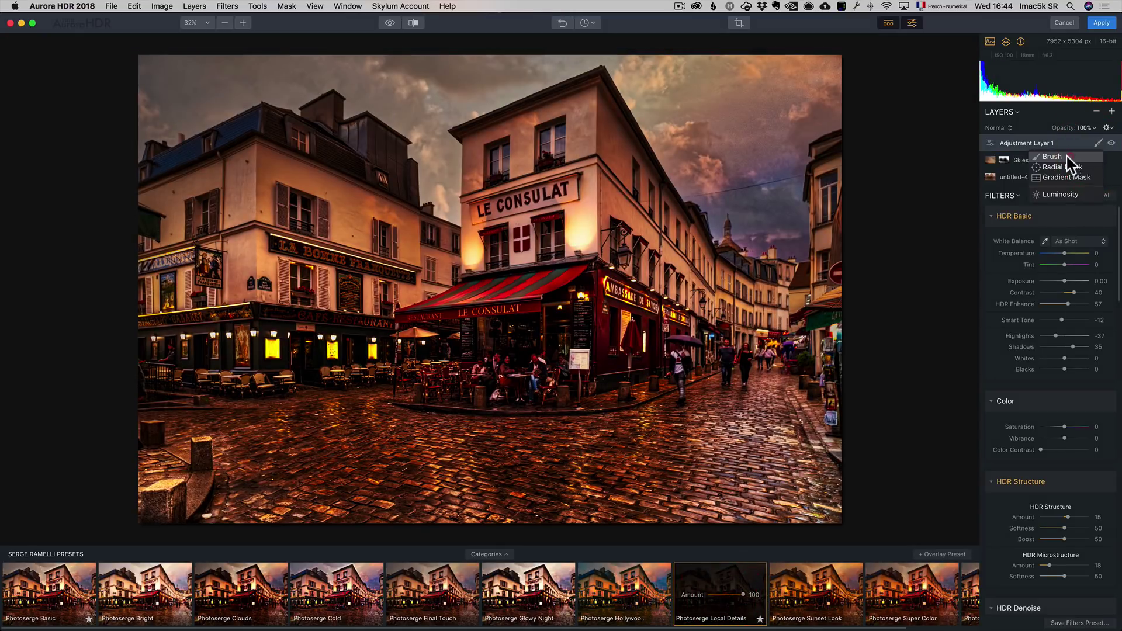
click(1071, 156)
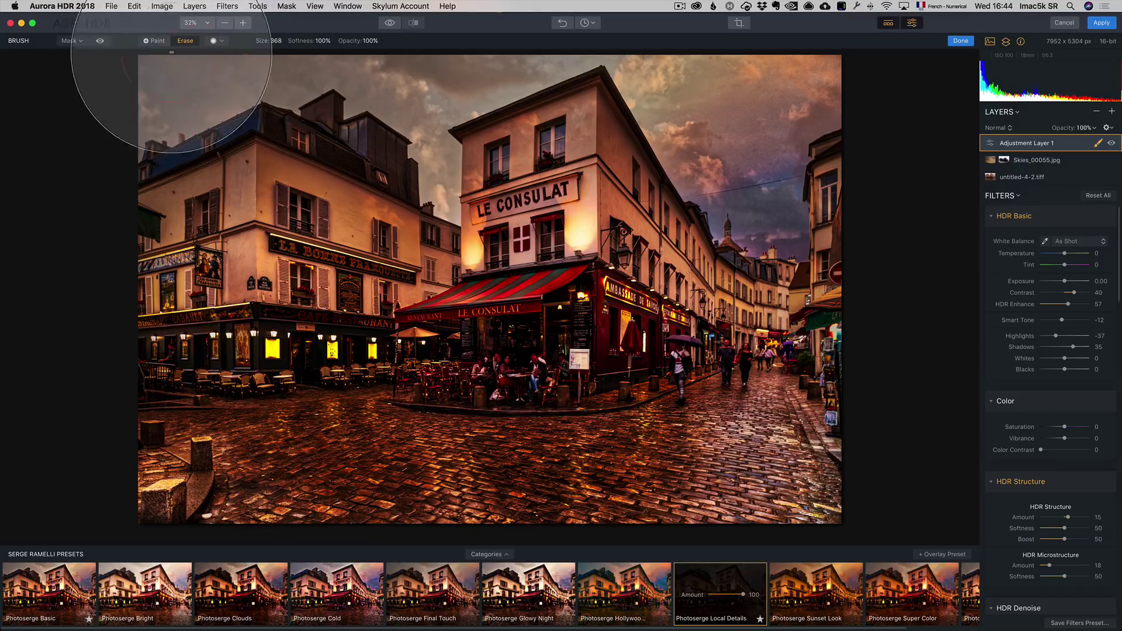
click(155, 41)
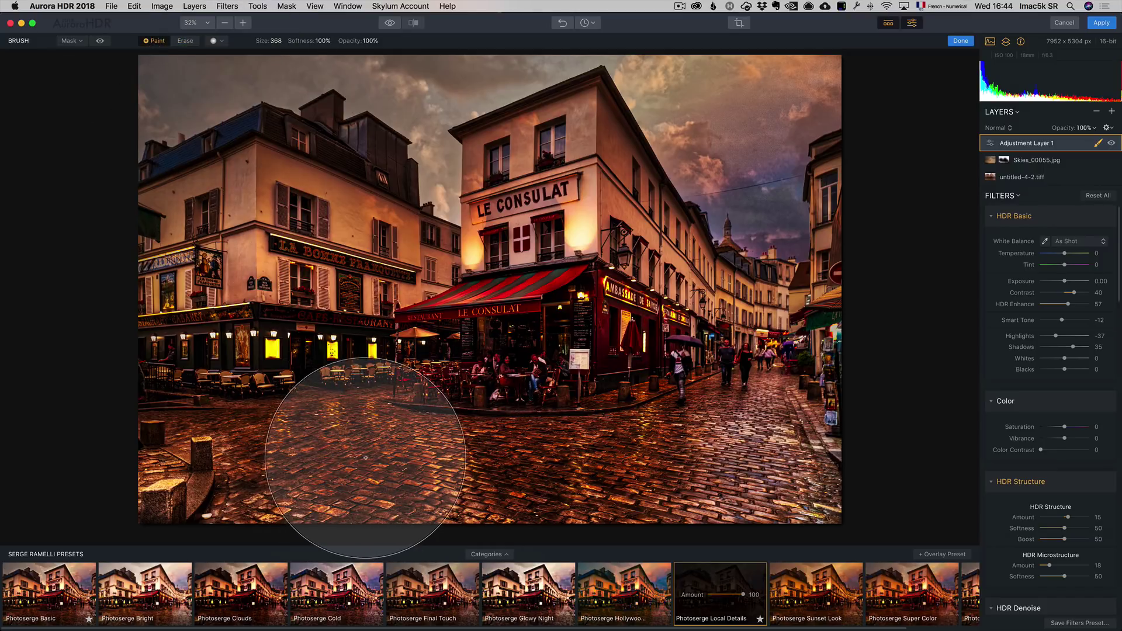
drag(381, 471, 672, 476)
mouse_move(470, 480)
mouse_down()
mouse_move(691, 487)
mouse_move(582, 506)
mouse_move(510, 501)
mouse_move(731, 501)
mouse_up()
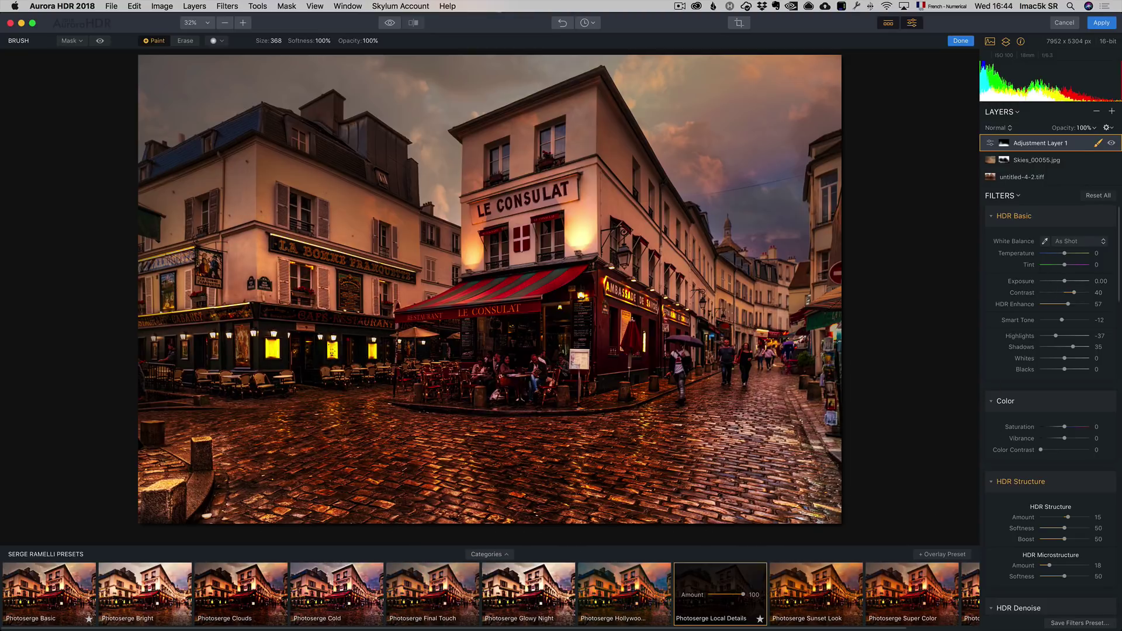
click(1092, 128)
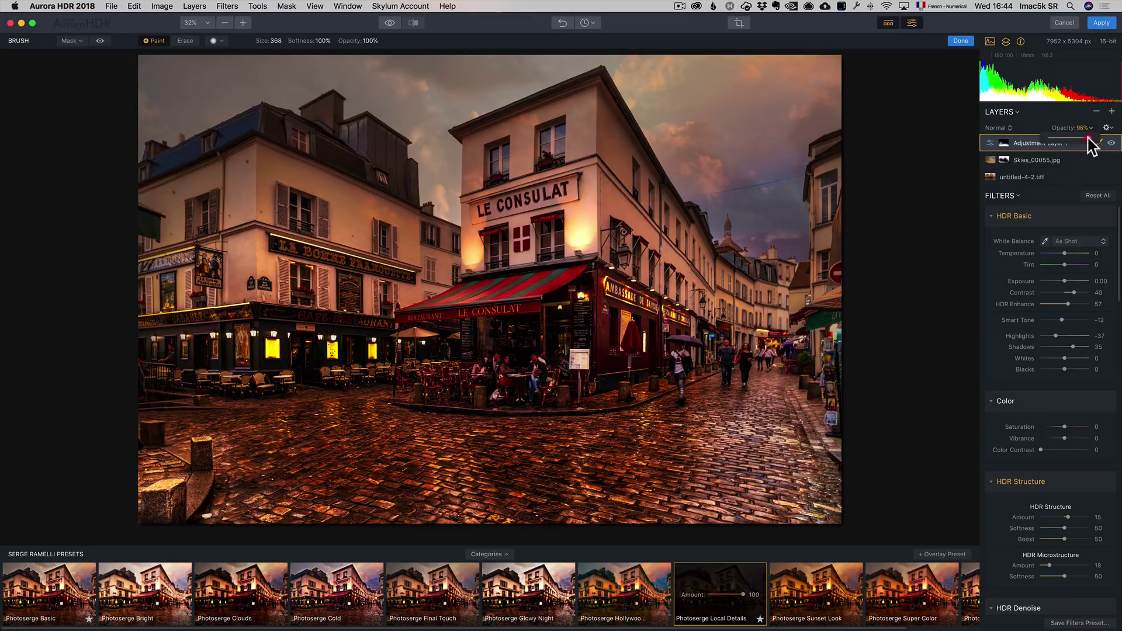
drag(1092, 142, 1071, 145)
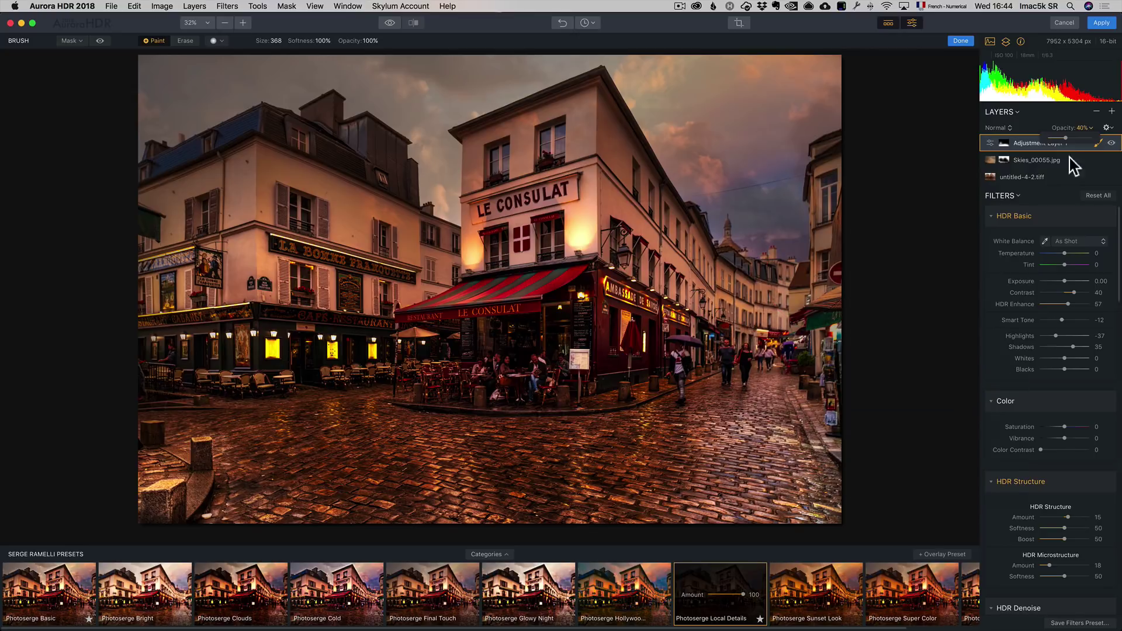
click(1112, 111)
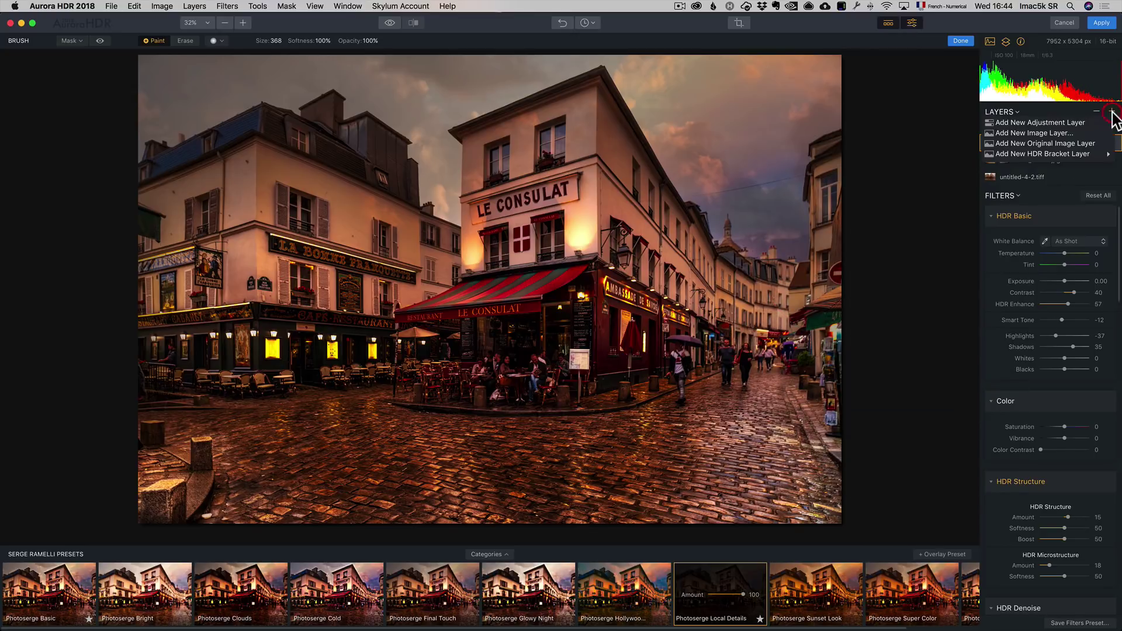
click(1100, 122)
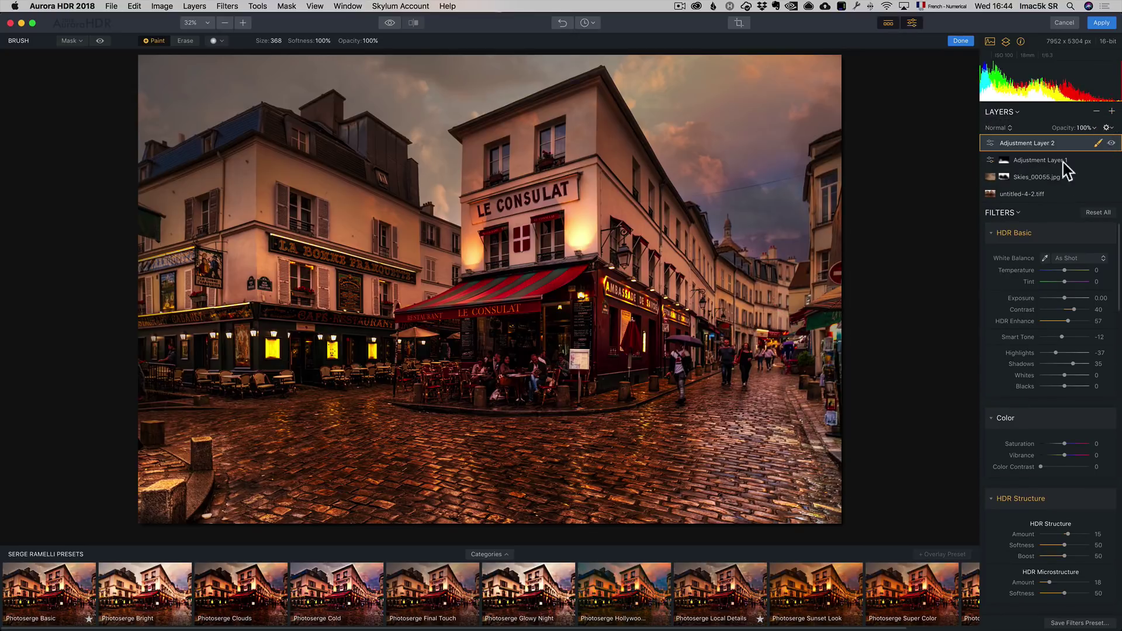
click(783, 594)
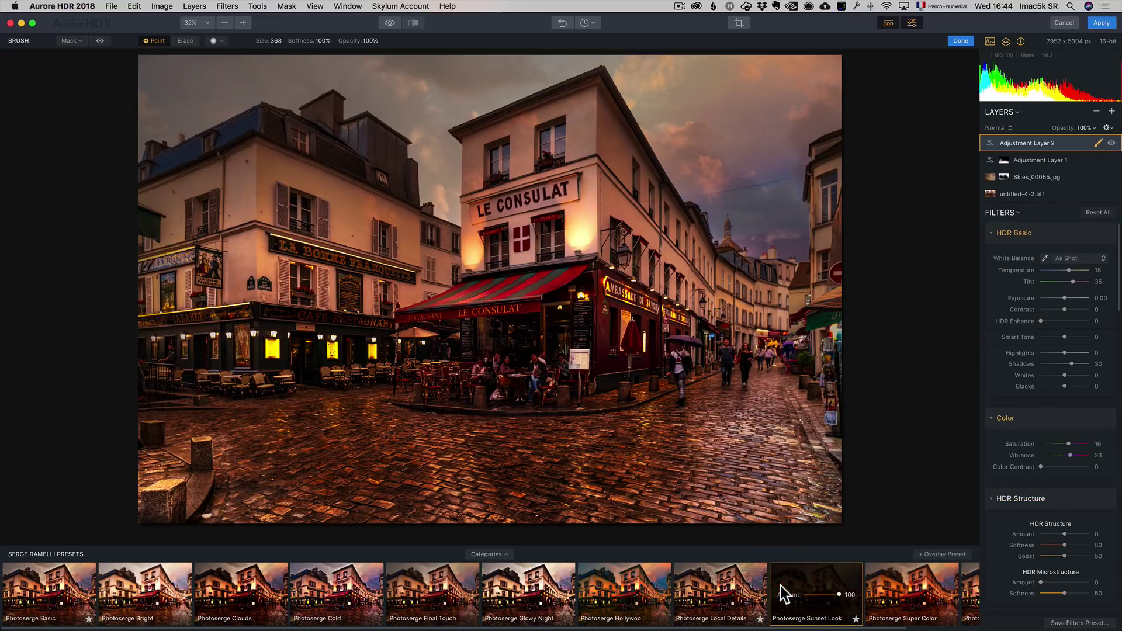
click(794, 587)
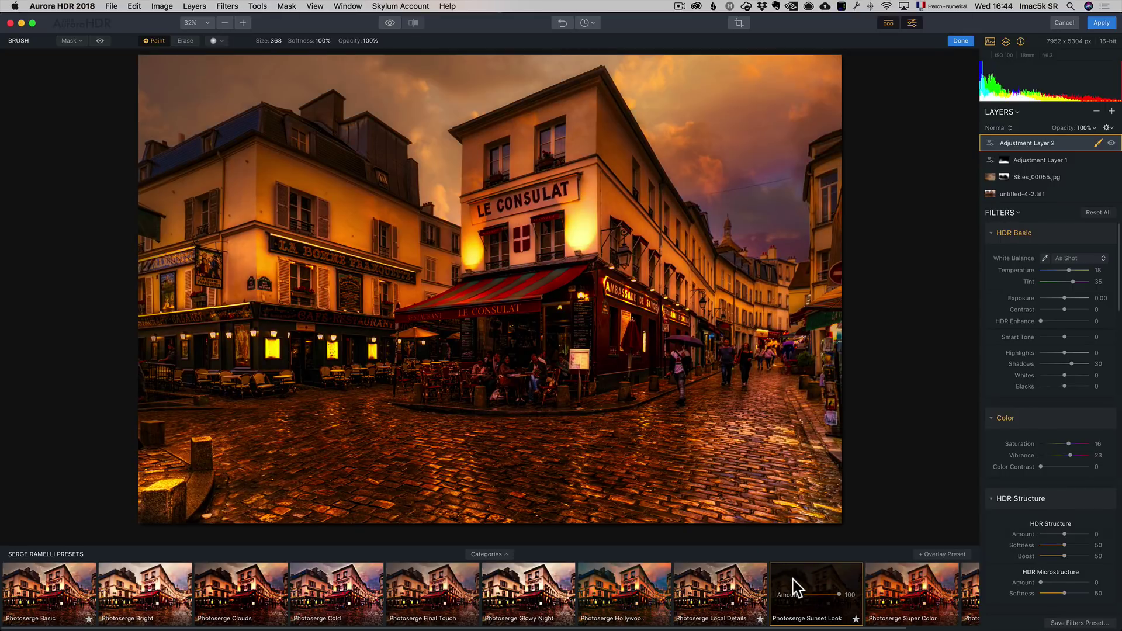
click(1092, 128)
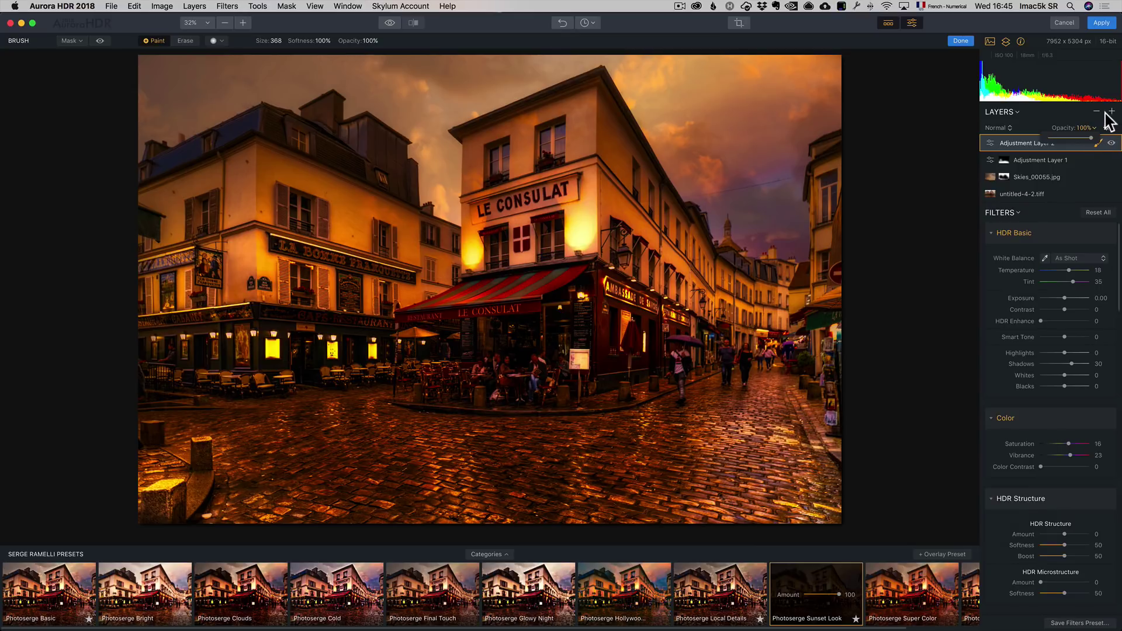
click(1097, 111)
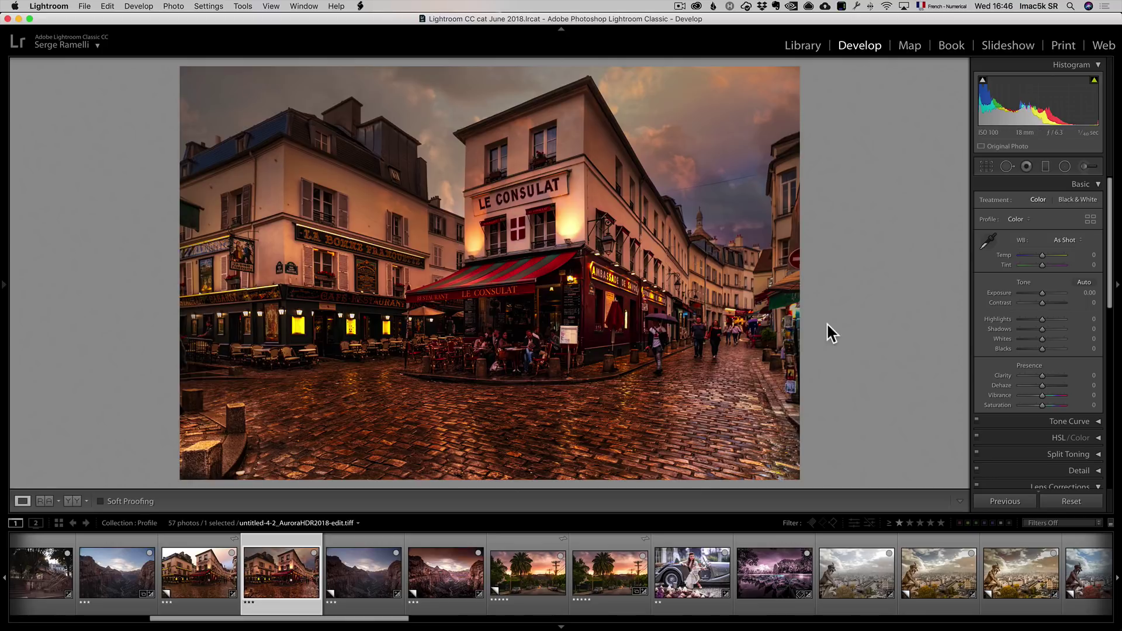
- Set Shadows +52, Highlights -54, Contrast +54, Exposure +0.70, Temp -14, and lower Clarity
click(1054, 329)
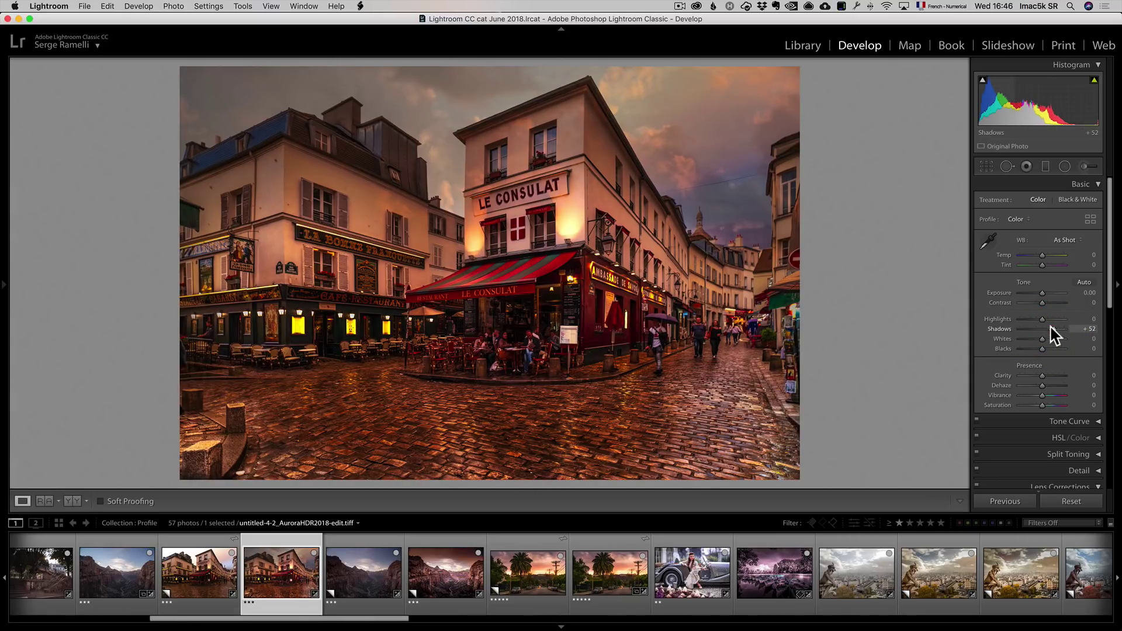
click(1030, 319)
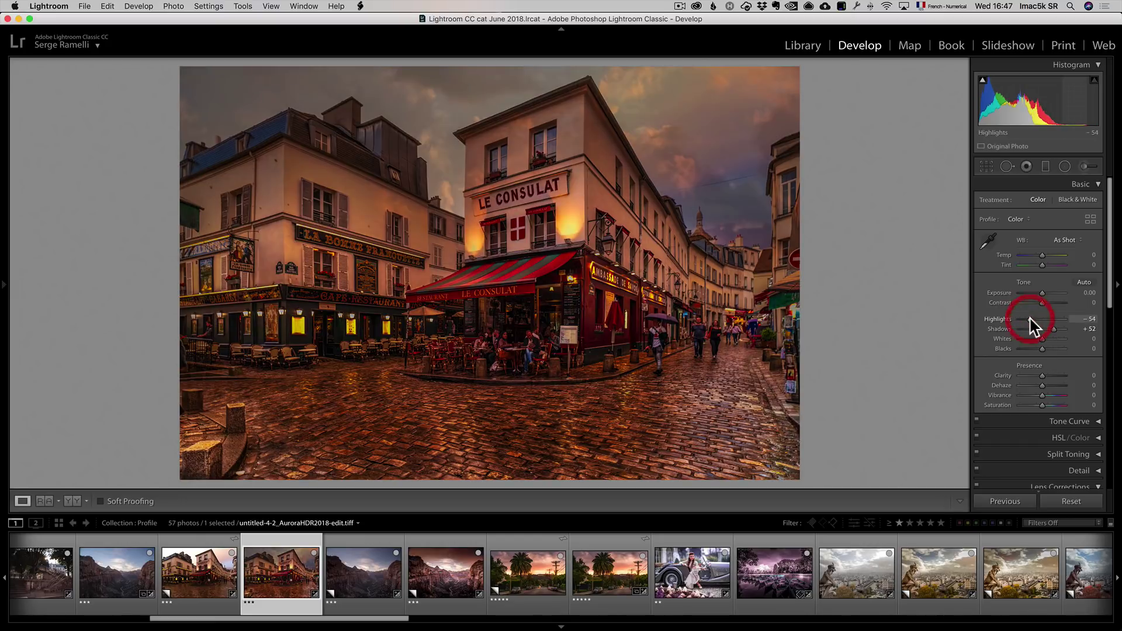
click(1054, 303)
click(1045, 293)
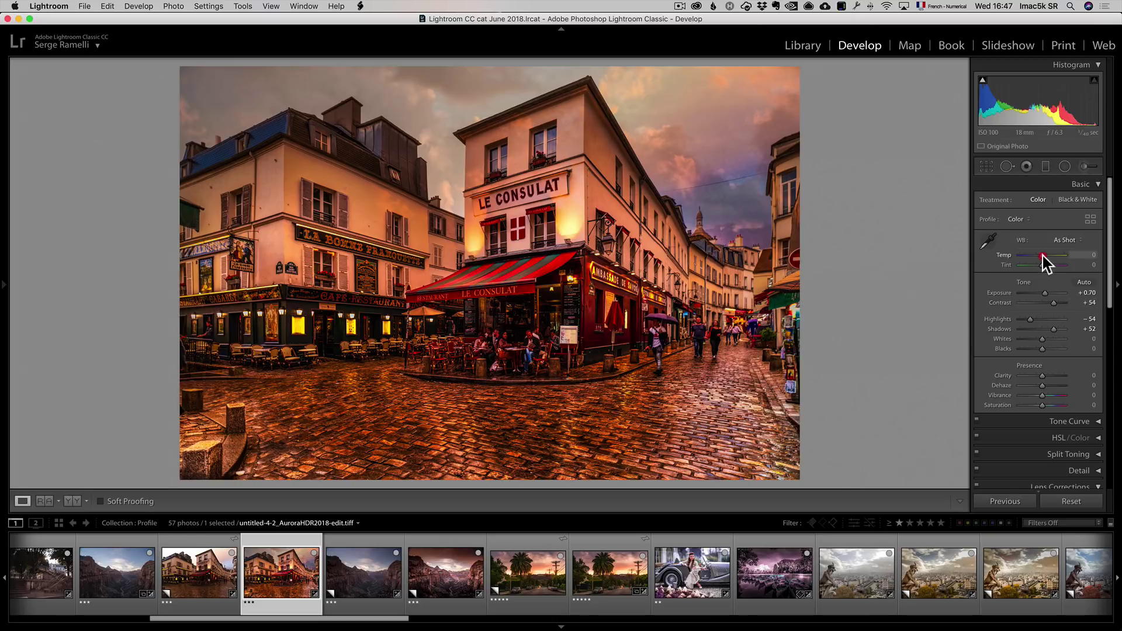
drag(1042, 255, 1040, 255)
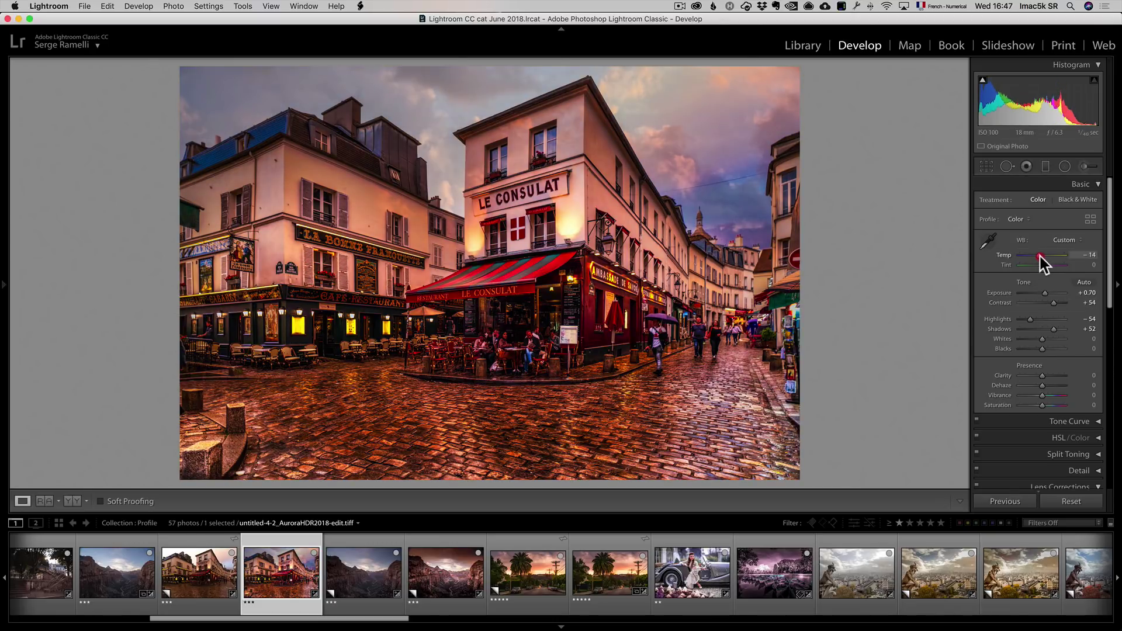
drag(1040, 376, 1036, 374)
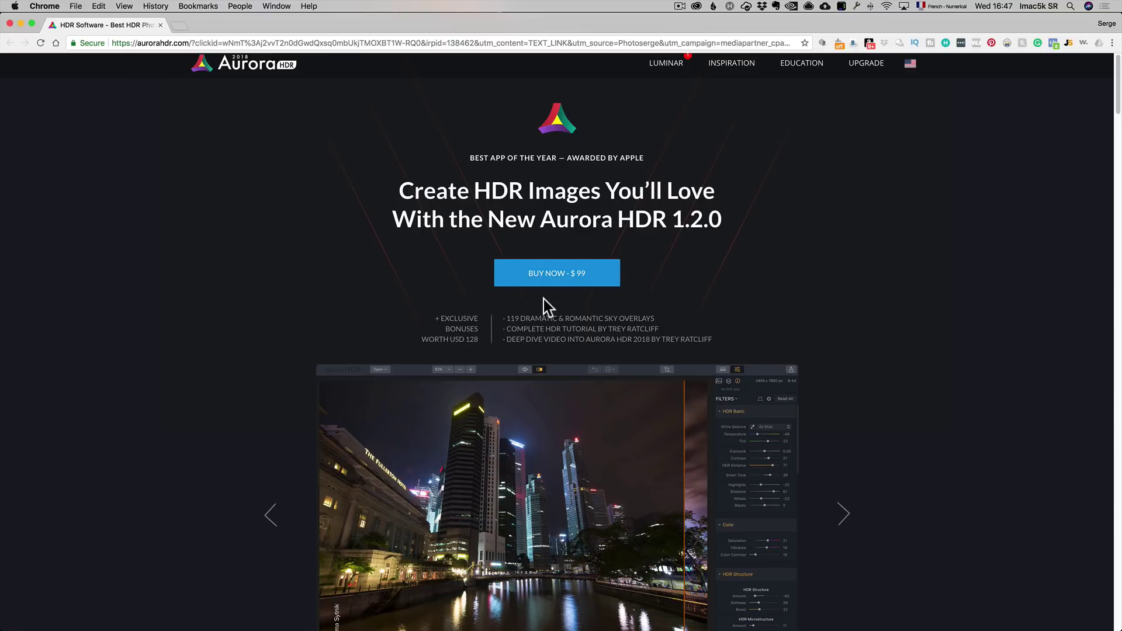
- Start the $99 Aurora HDR purchase and apply coupon photoserge, bringing the subtotal to $89.00
click(565, 273)
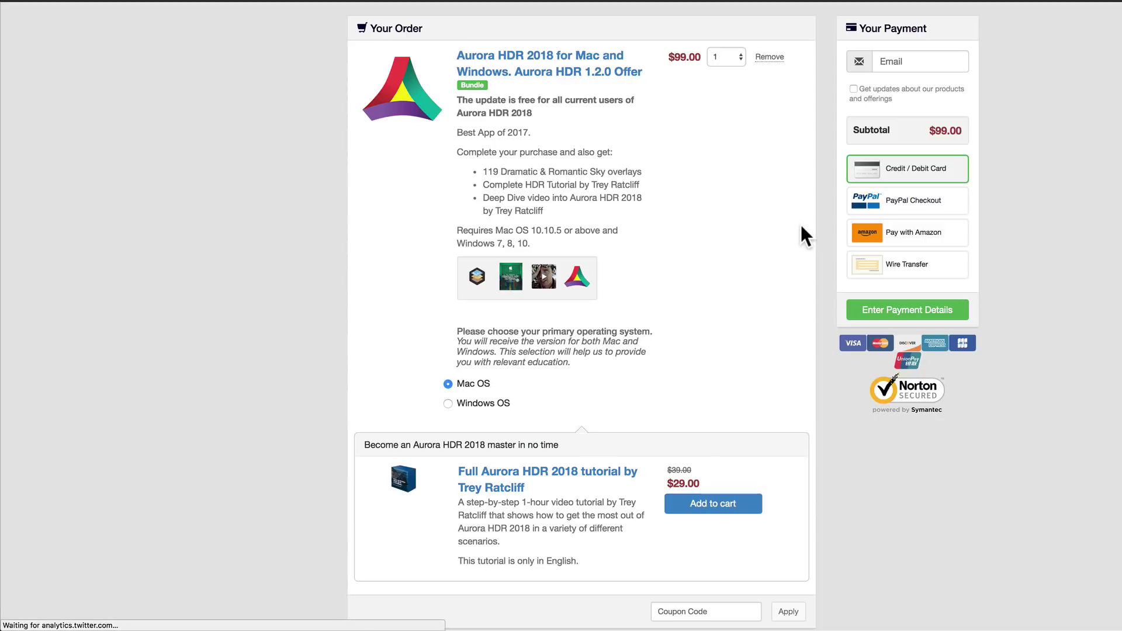
scroll(724, 486, down, 1)
click(680, 587)
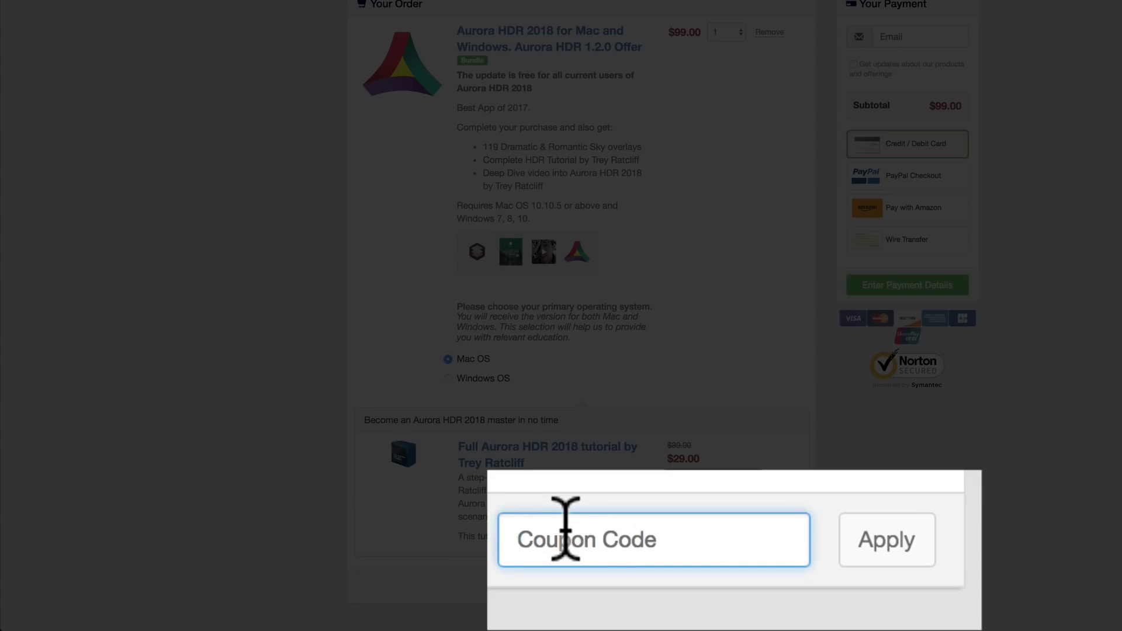
text(photoserge)
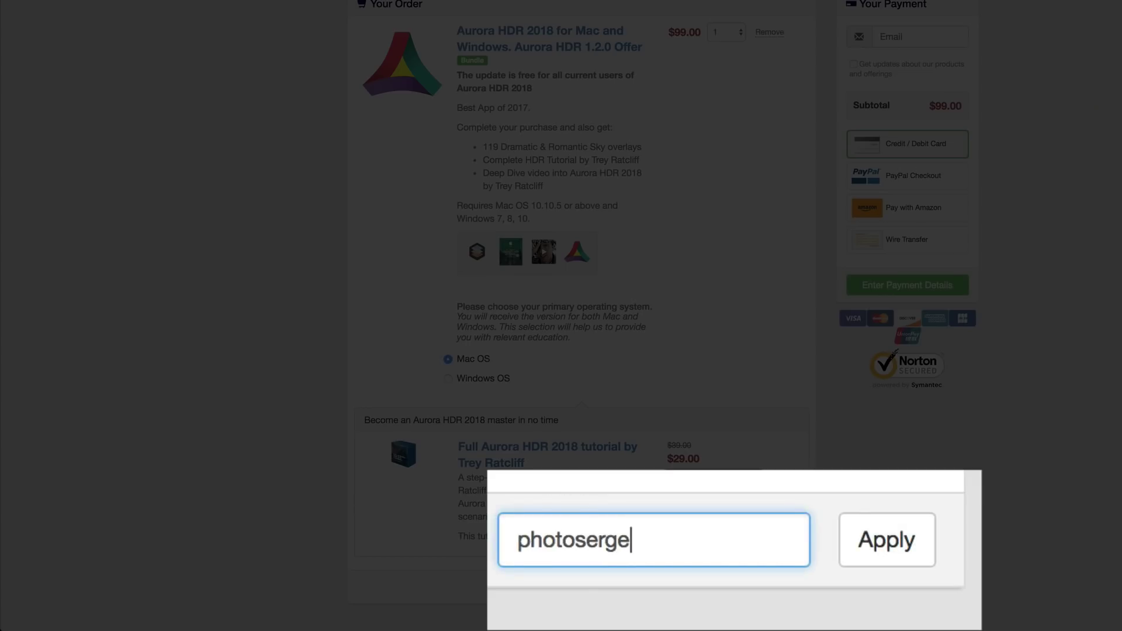
click(788, 587)
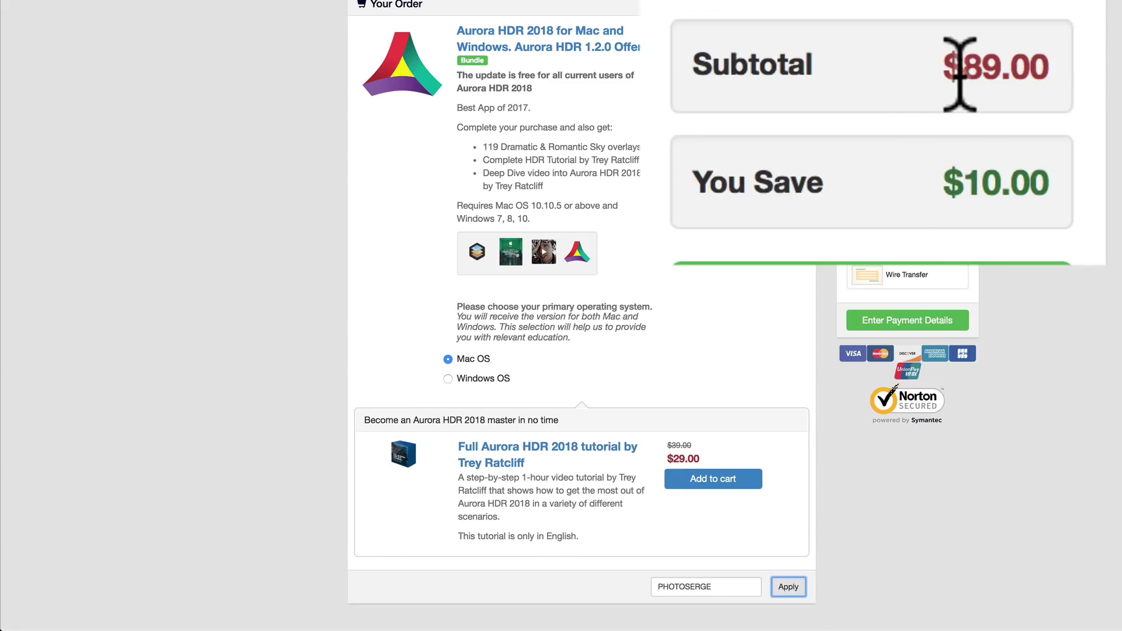